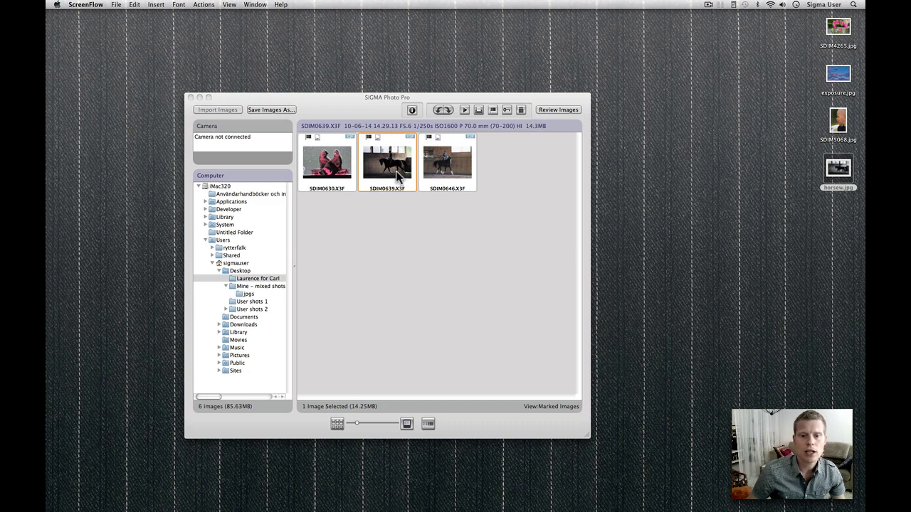
Open SDIM0639.X3F in Review, move the Adjustment Controls panel and collapse Adjustment Mode.
double_click(397, 176)
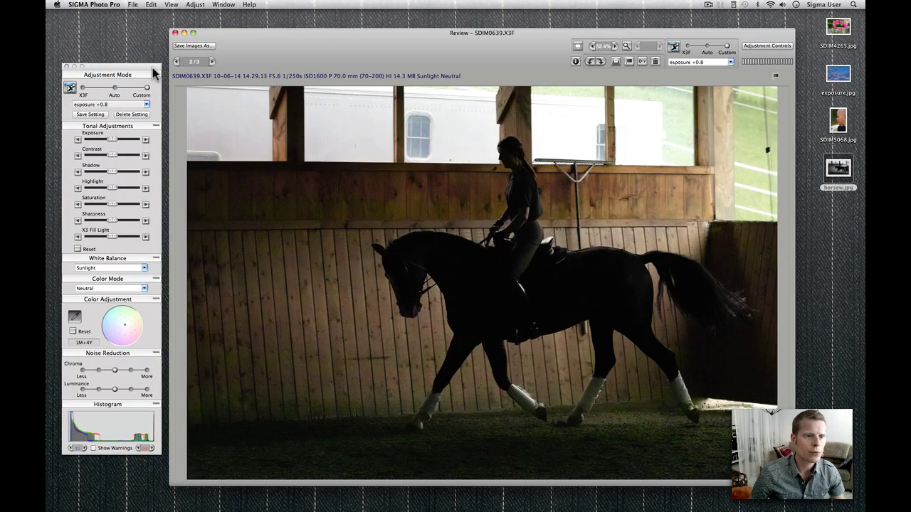
drag(152, 72, 146, 122)
click(150, 88)
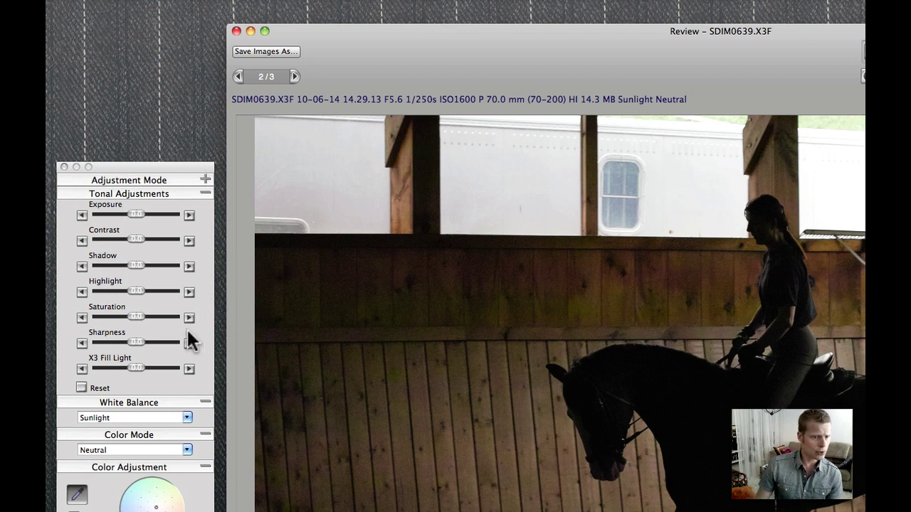
Set White Balance to Shade and neutralise the cast by sampling both white leg wraps.
click(186, 418)
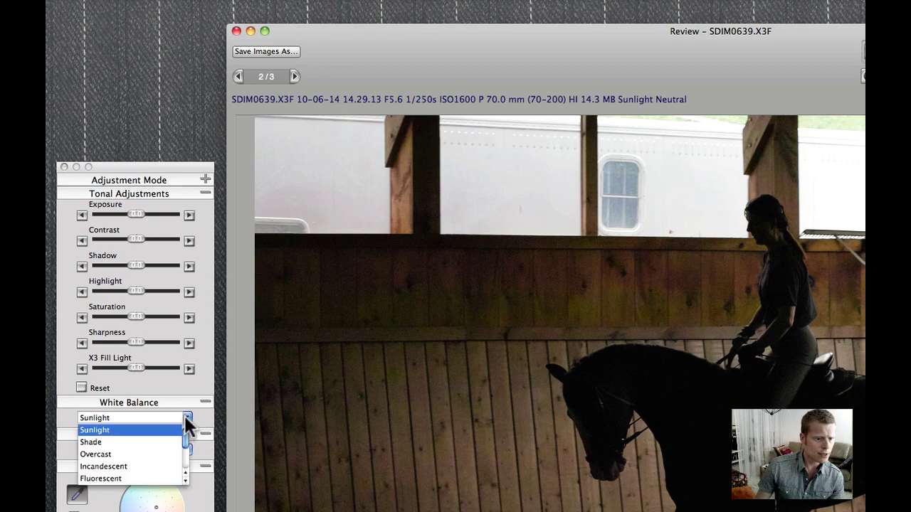
click(119, 439)
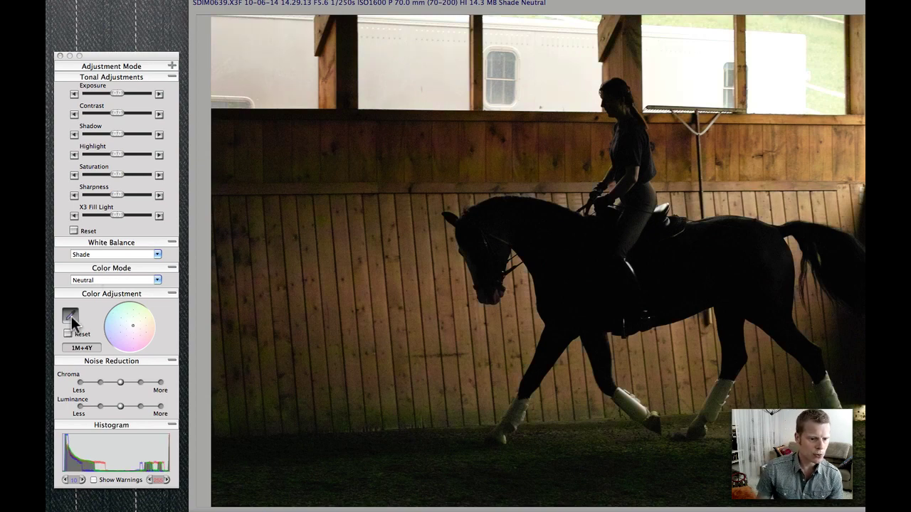
click(641, 401)
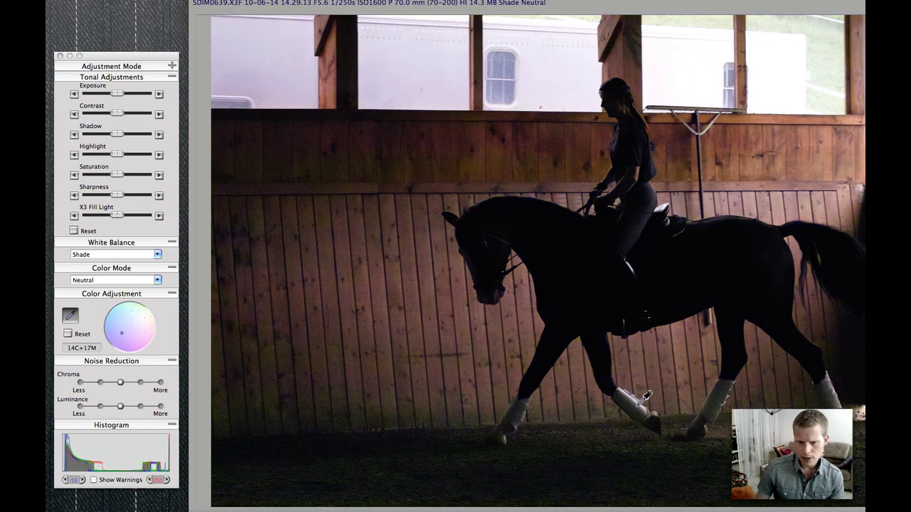
click(524, 406)
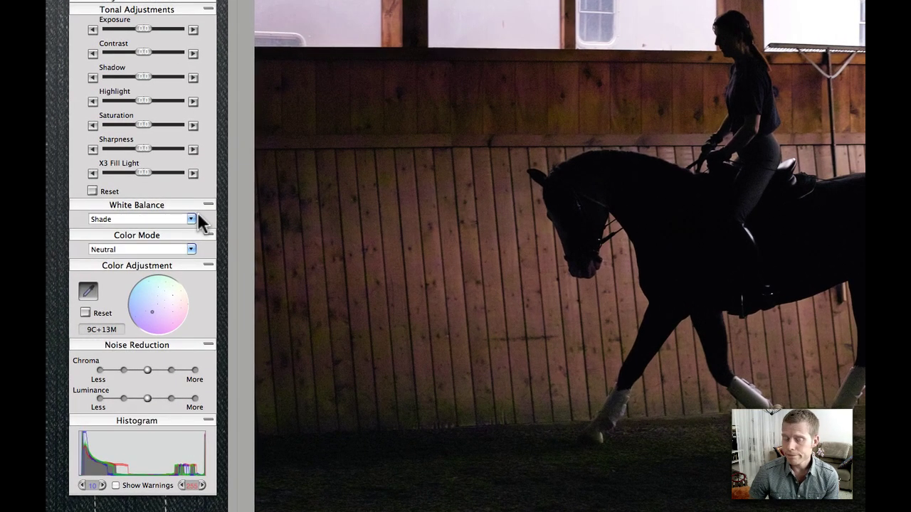
Switch the horse photo's White Balance to Monochrome.
click(193, 219)
scroll(163, 242, down, 3)
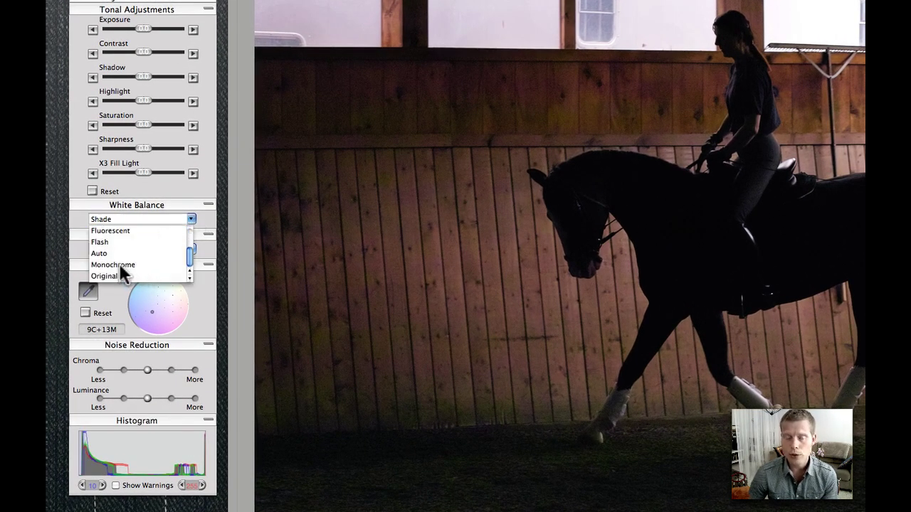
click(120, 265)
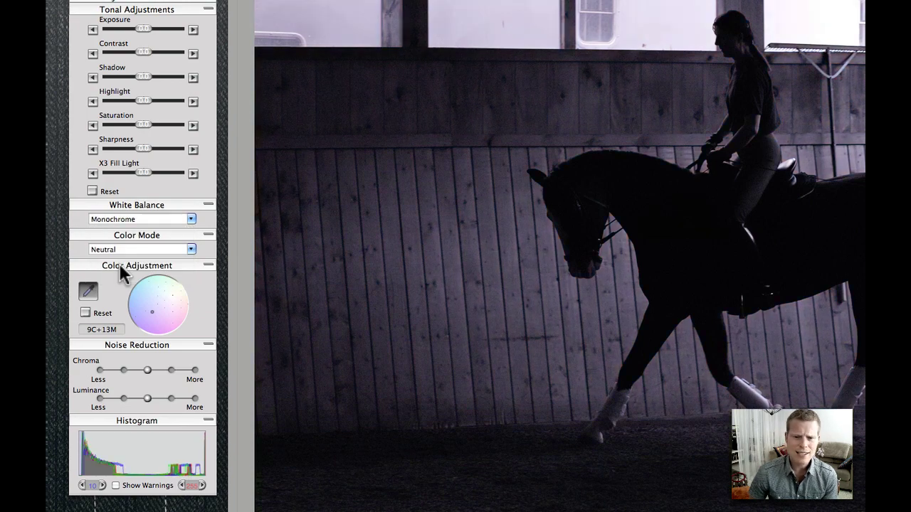
Try a warm tint on the Color Adjustment wheel, then reset it to 0.
click(85, 313)
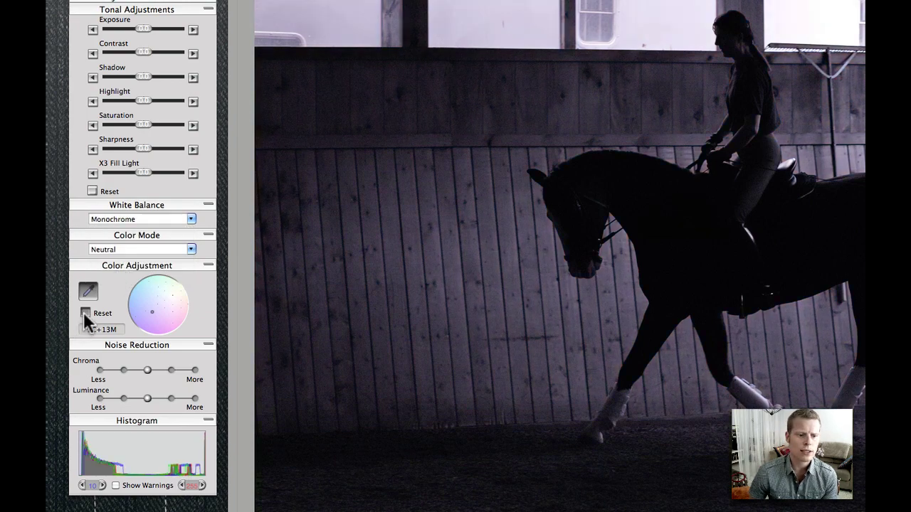
click(164, 305)
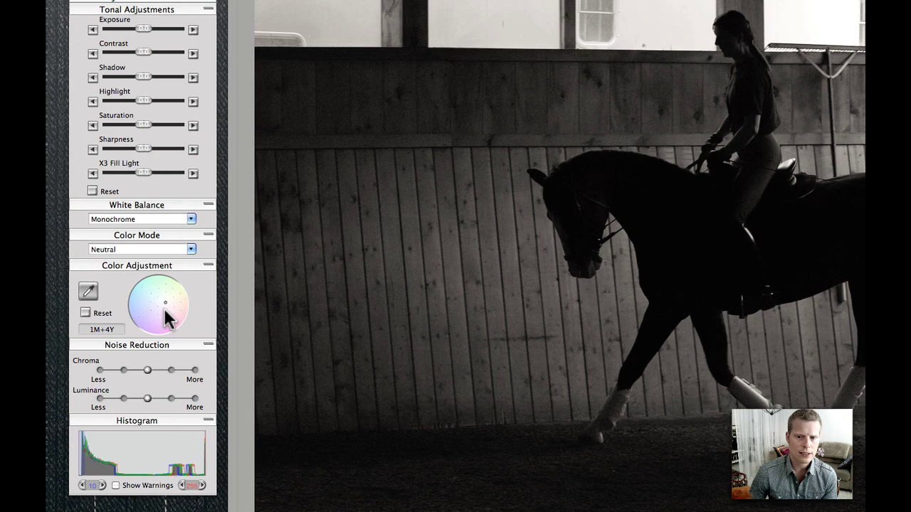
click(164, 301)
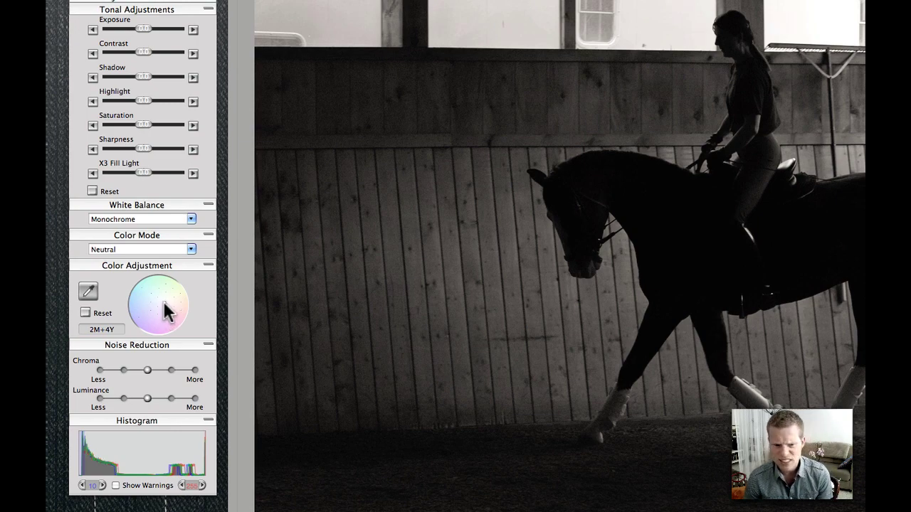
click(86, 312)
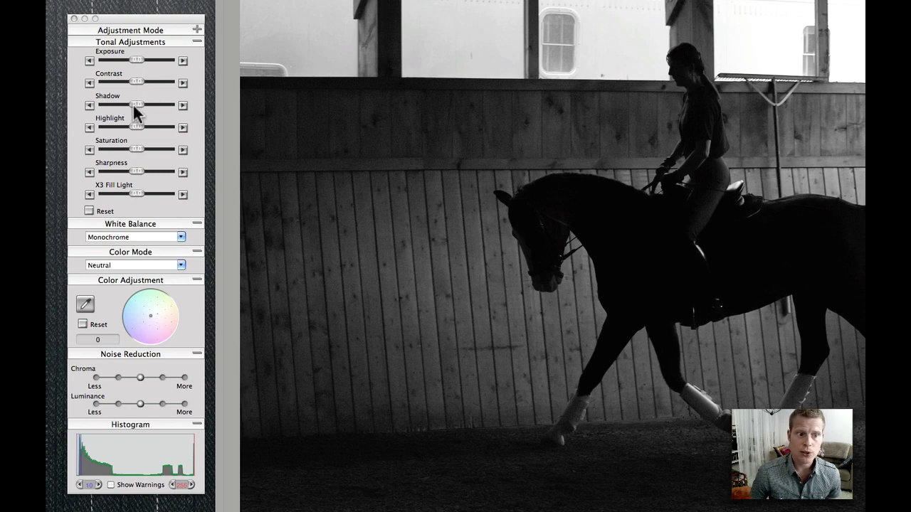
Raise Contrast and X3 Fill Light, lower Shadow slightly, and set Luminance noise reduction to Less.
drag(139, 84, 152, 62)
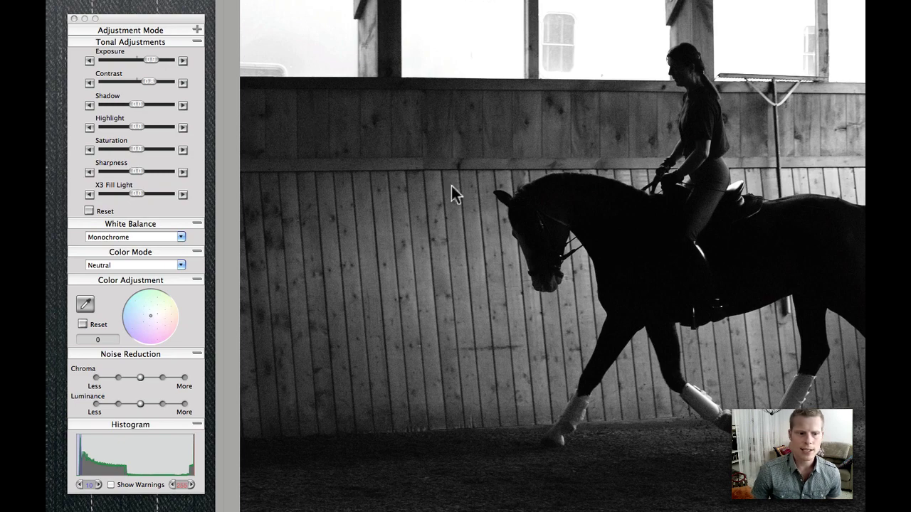
drag(139, 199, 143, 198)
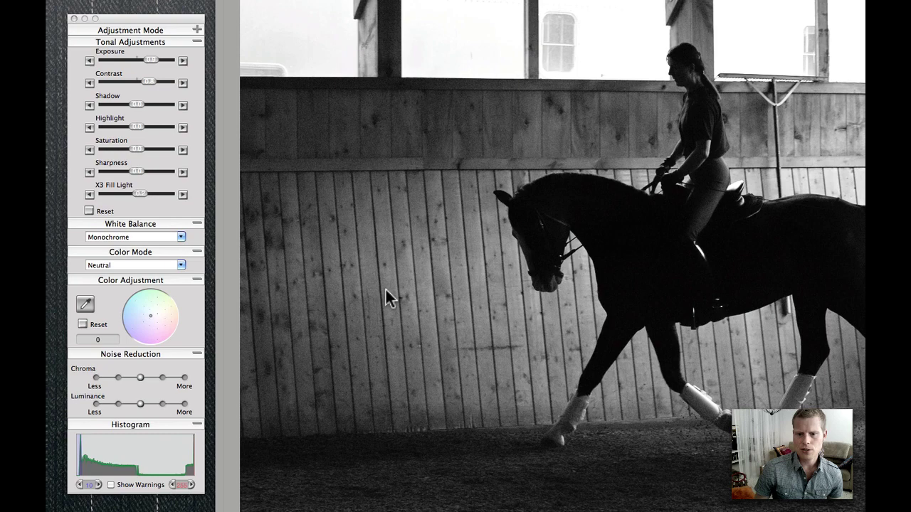
drag(135, 105, 132, 108)
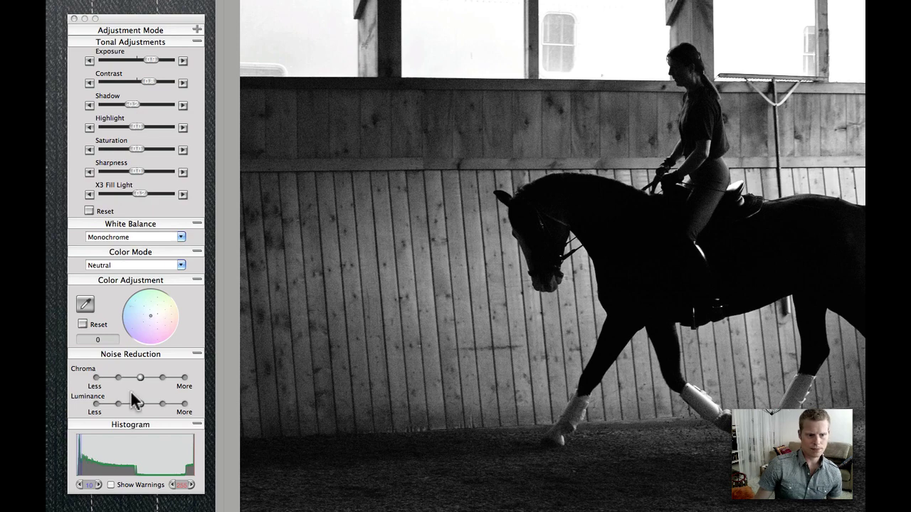
click(96, 404)
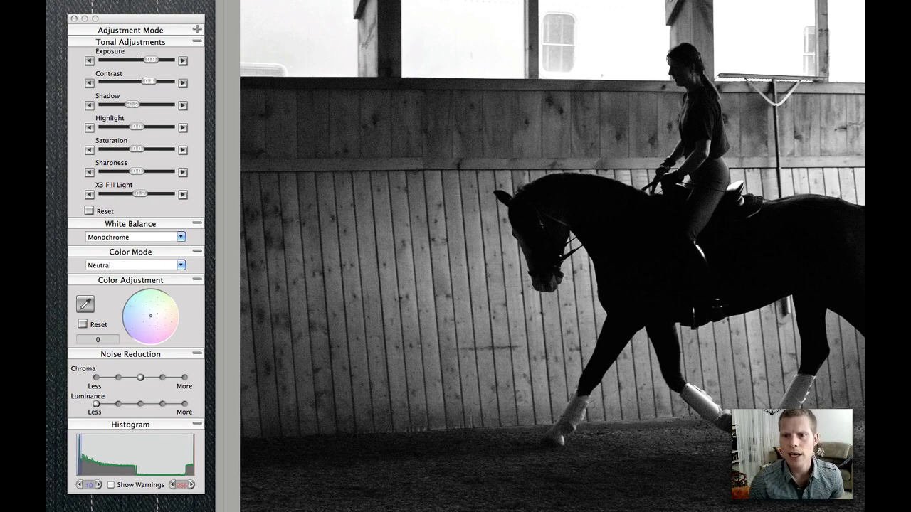
Inspect the horse's head up close, then set Chroma noise reduction to Less and nudge Exposure up.
click(647, 247)
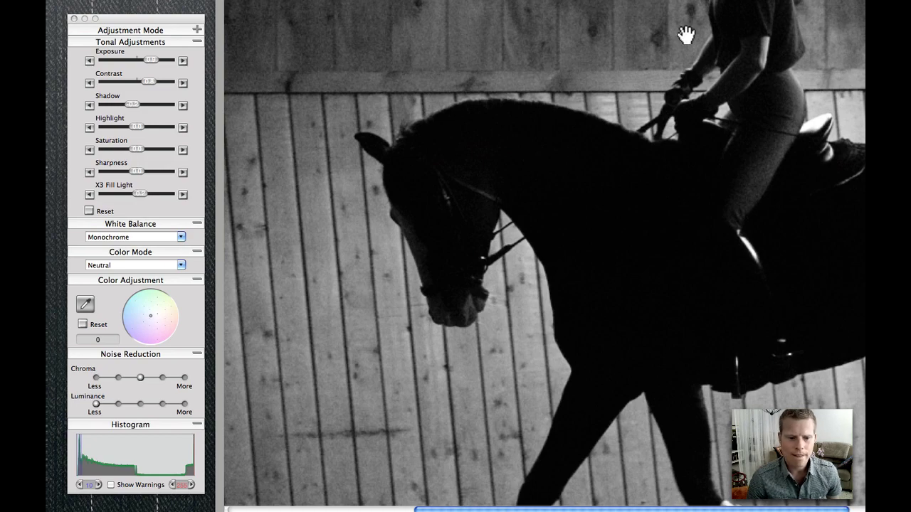
scroll(685, 32, up, 4)
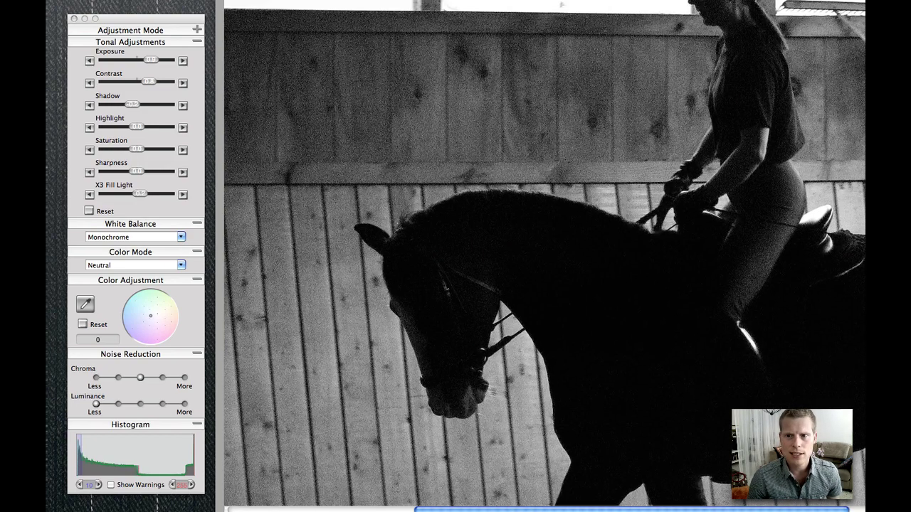
click(708, 4)
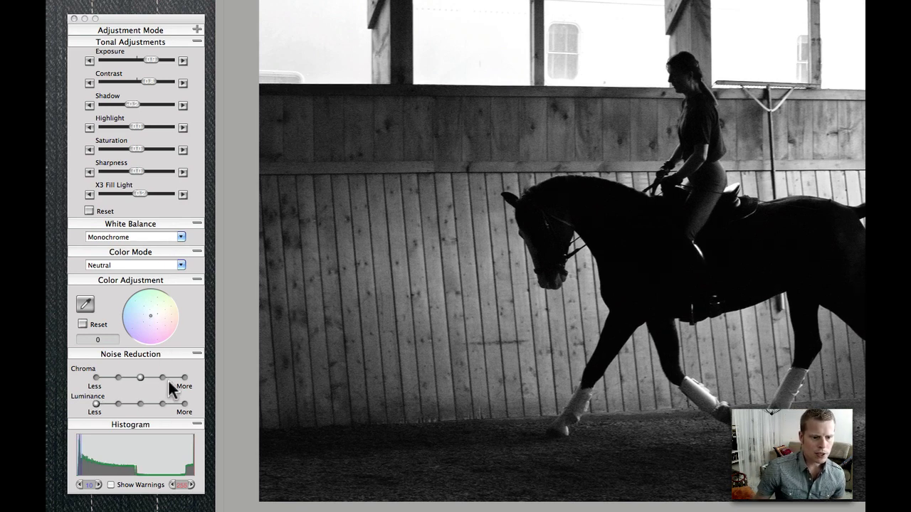
drag(141, 377, 99, 383)
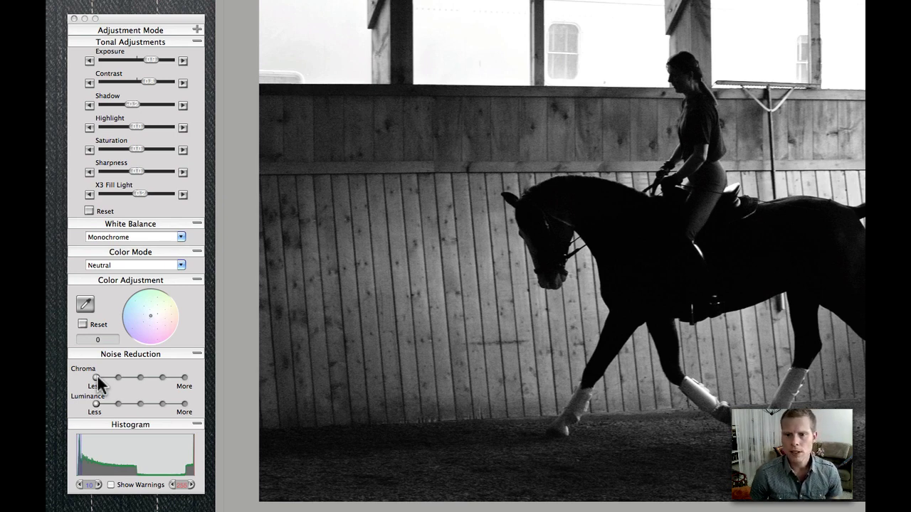
drag(150, 61, 153, 63)
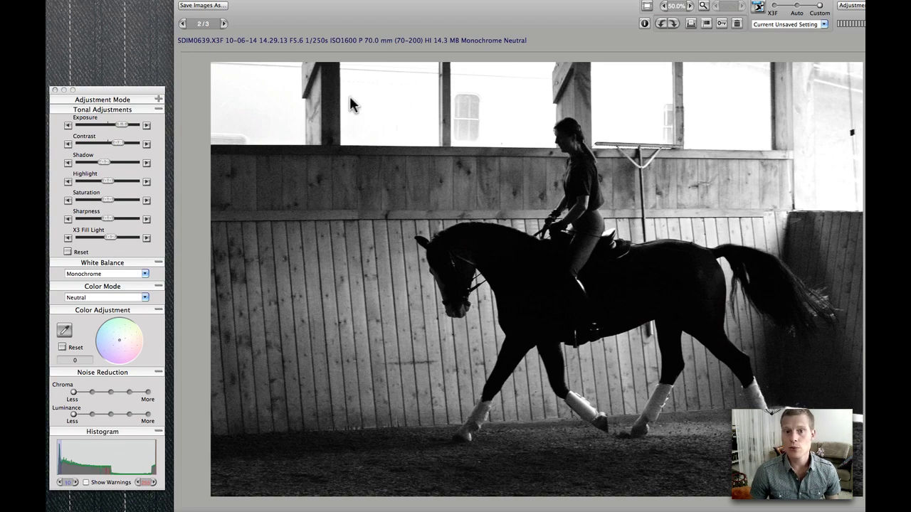
Save the horse photo to the Desktop as an 8-bit TIFF named 'bright'.
click(219, 7)
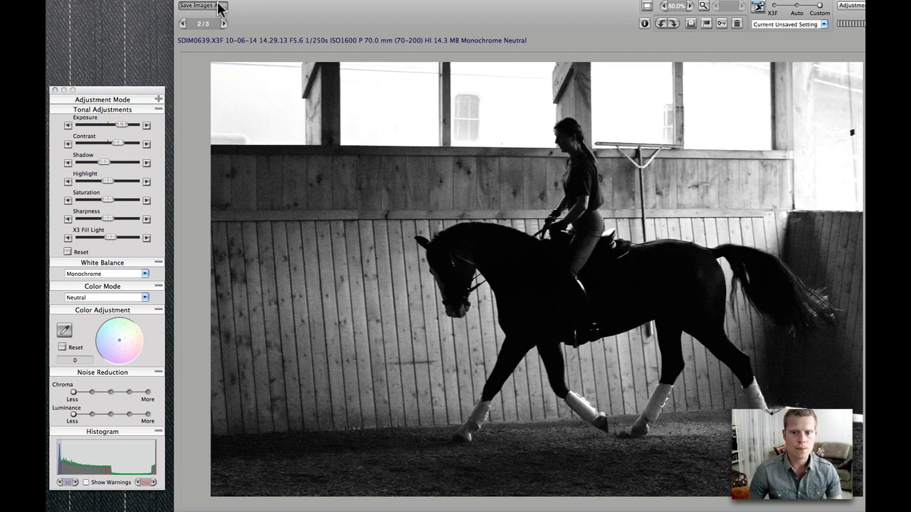
text(bright)
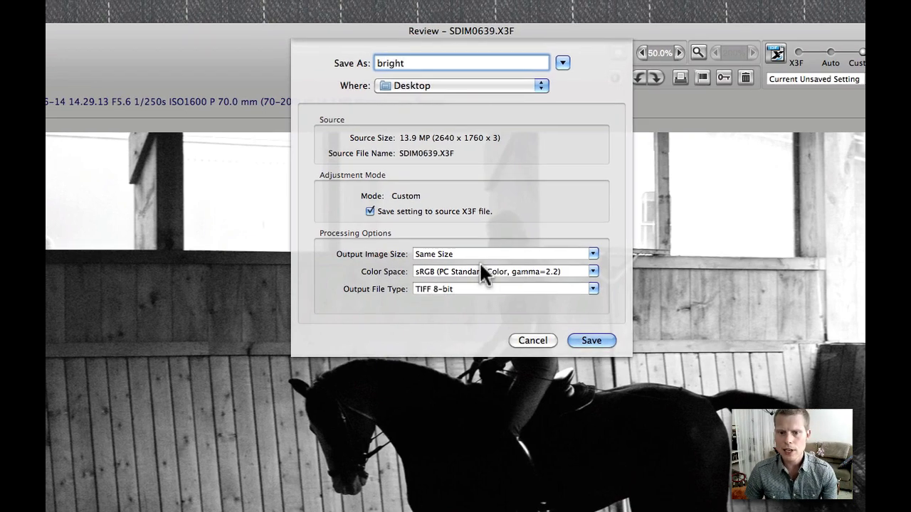
click(602, 343)
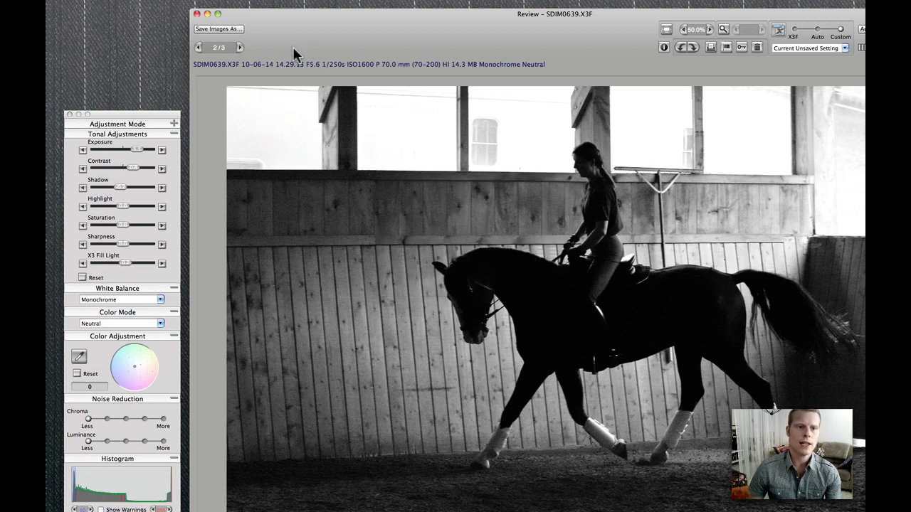
Lower Exposure, save it to the Desktop as 'dark', and open bright.tif and dark.tif in Photoshop.
click(117, 150)
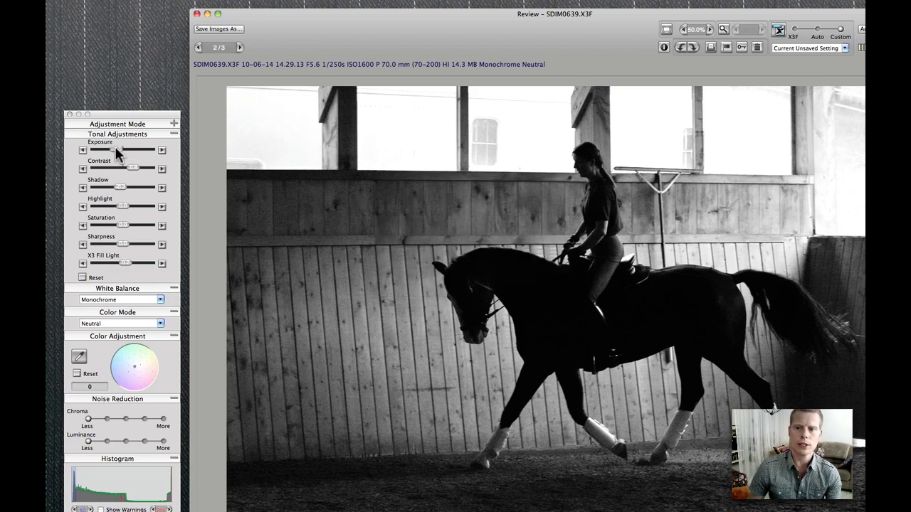
drag(116, 150, 107, 149)
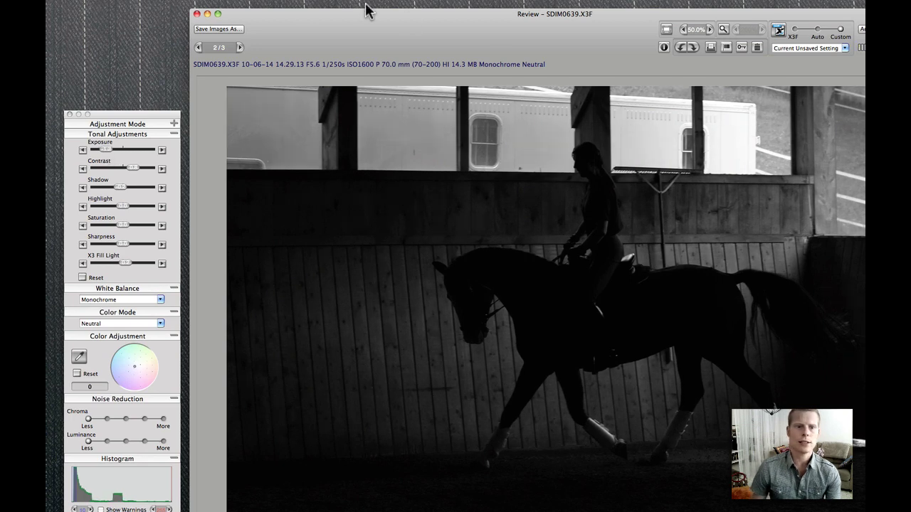
click(219, 28)
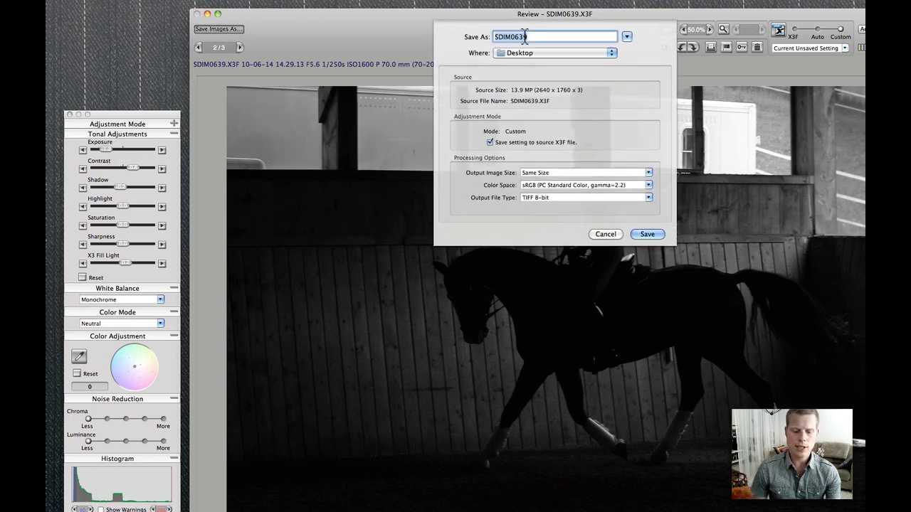
text(dark)
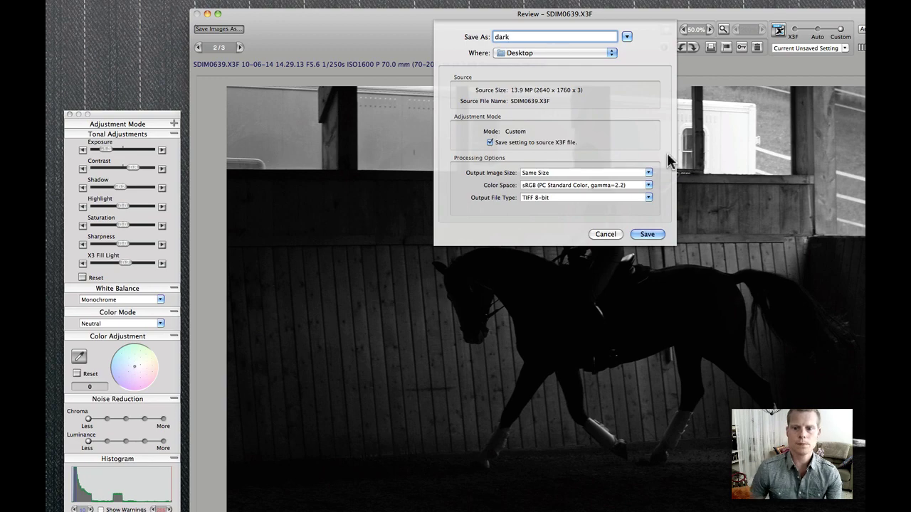
click(656, 235)
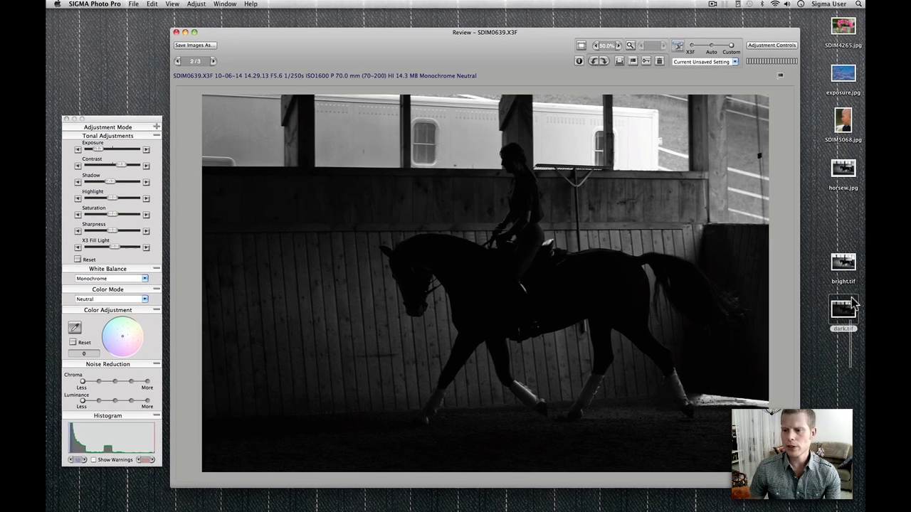
drag(910, 333, 488, 492)
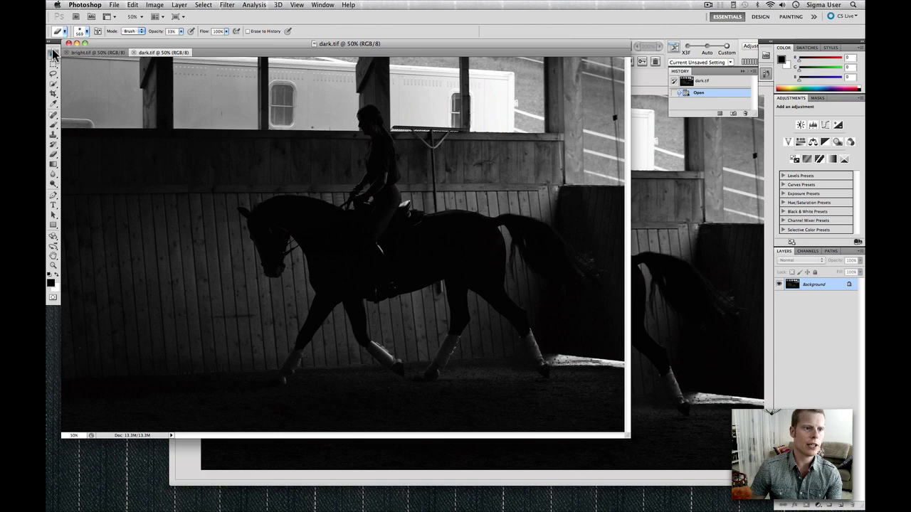
Move the bright.tif image onto dark.tif as Layer 1 with the Move tool.
click(53, 54)
click(97, 53)
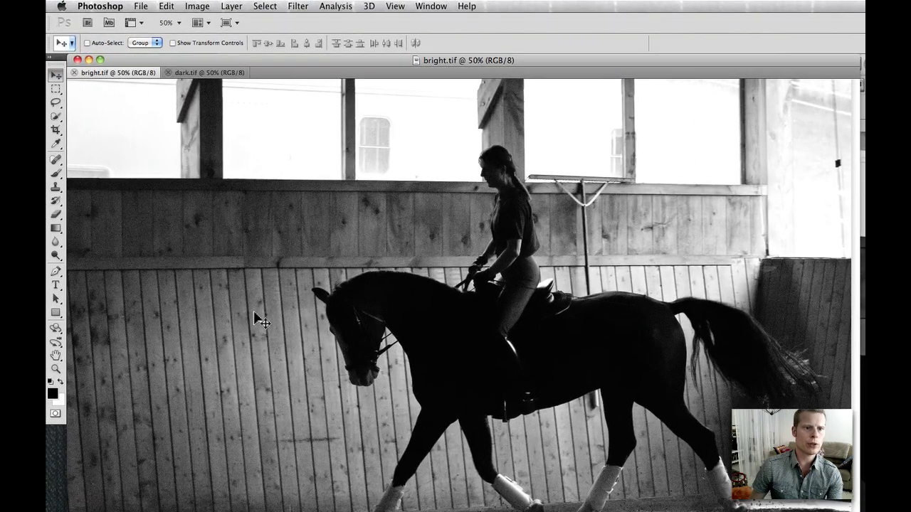
click(215, 74)
drag(252, 171, 298, 302)
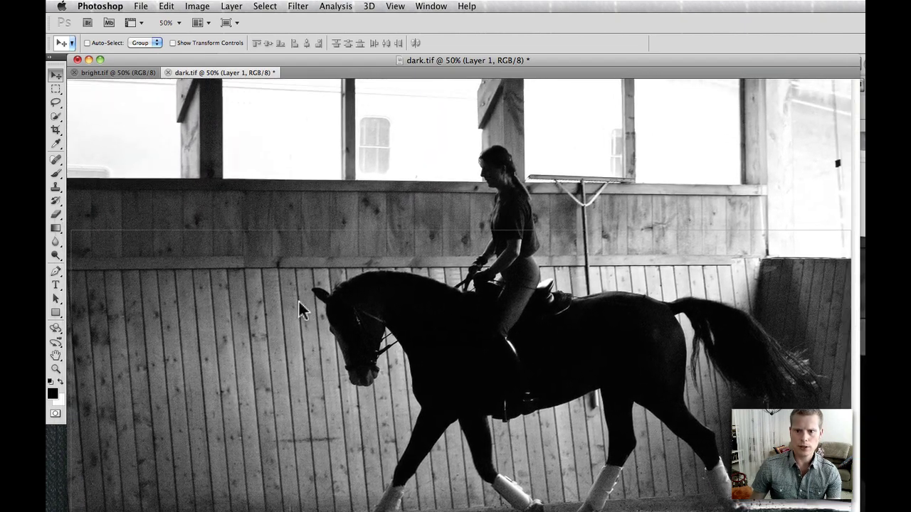
click(55, 215)
Erase the bright layer over the windows with a 569 px, 0% hardness eraser.
drag(142, 61, 164, 106)
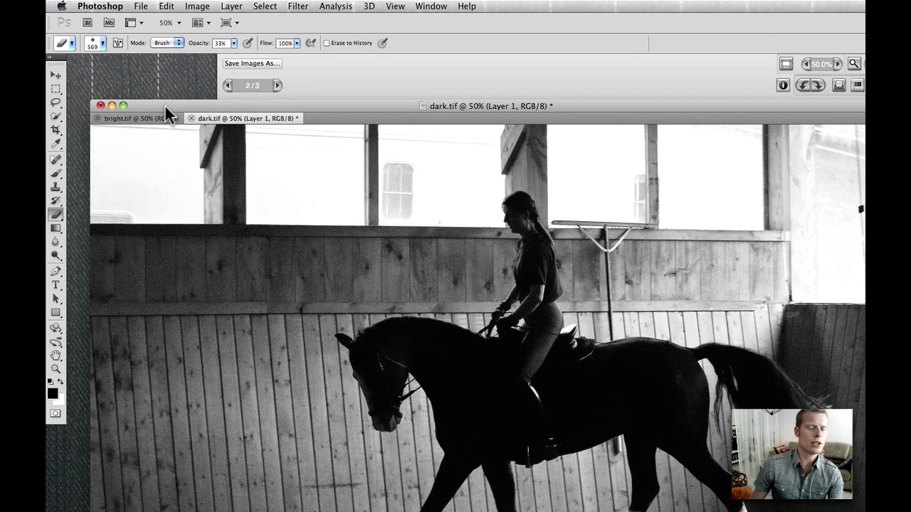
click(91, 46)
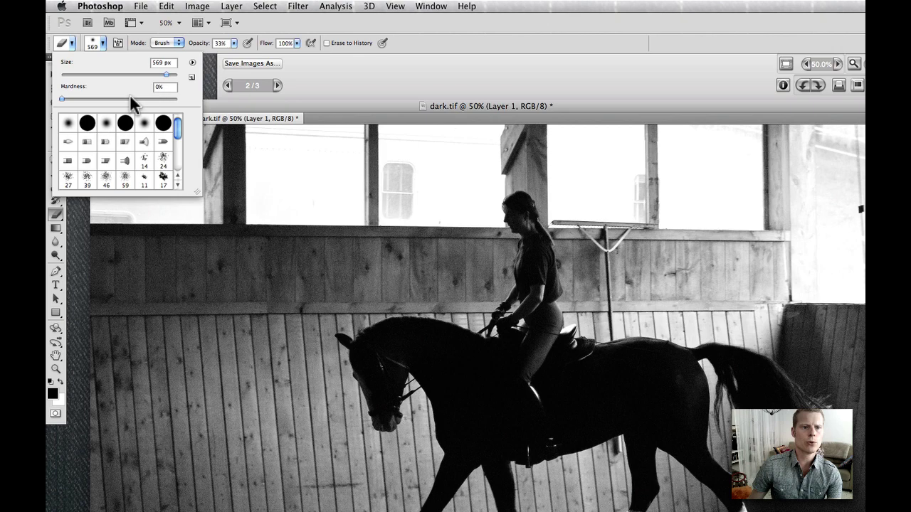
click(242, 114)
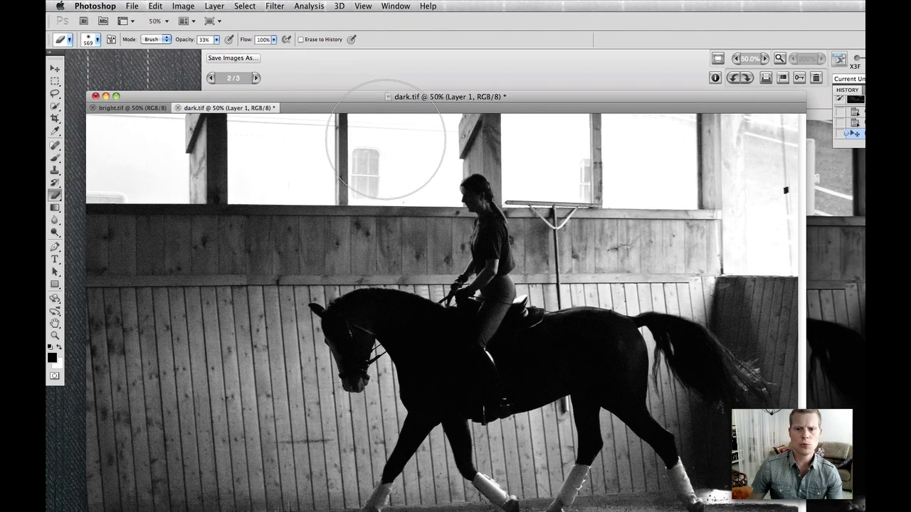
mouse_move(754, 228)
mouse_down()
mouse_move(754, 192)
mouse_move(723, 138)
mouse_move(622, 157)
mouse_move(79, 150)
mouse_up()
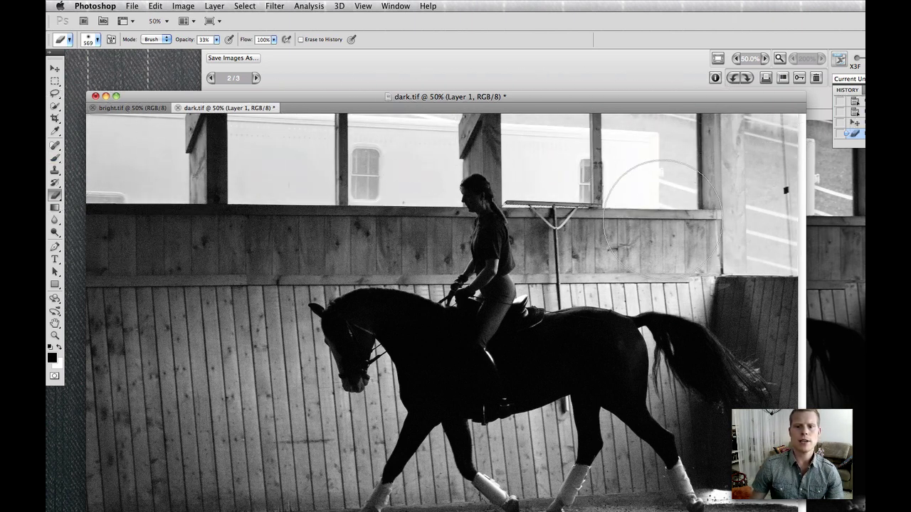
mouse_move(767, 201)
mouse_down()
mouse_move(680, 154)
mouse_move(89, 149)
mouse_up()
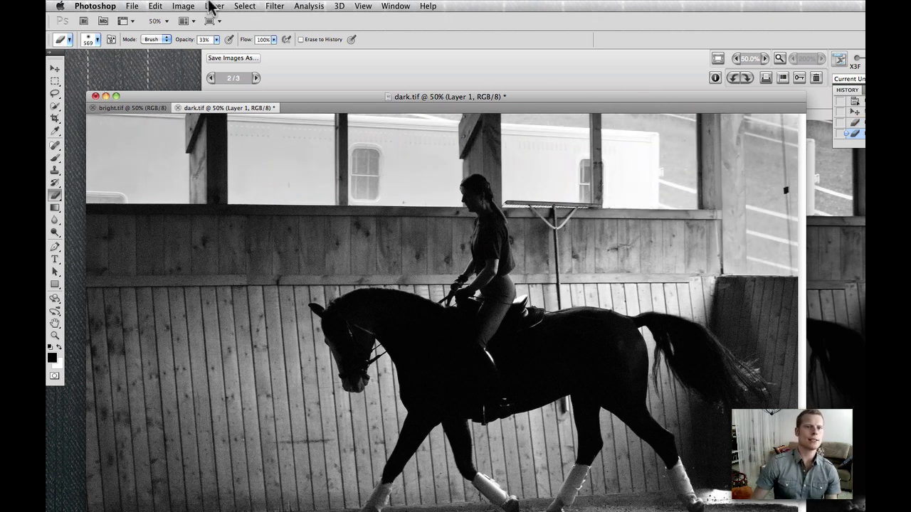
Check the Image menu without choosing a command, then close dark.tif.
click(187, 7)
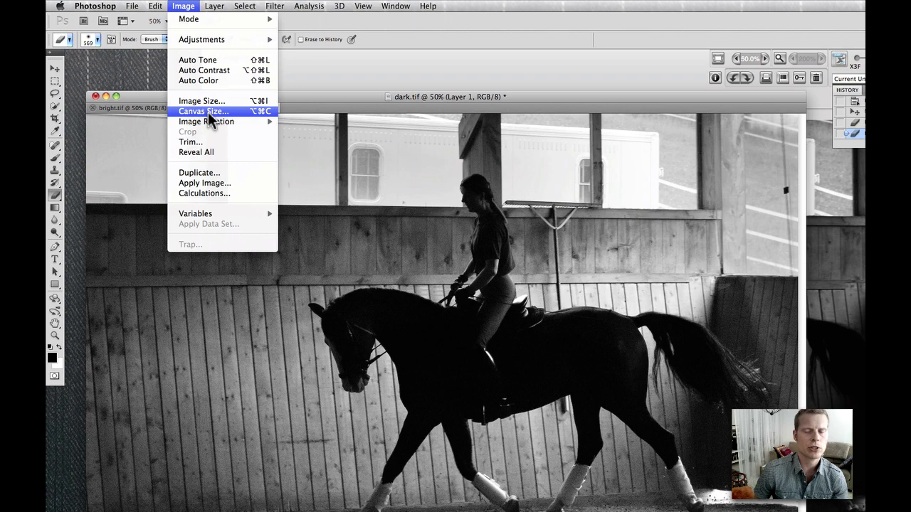
click(118, 103)
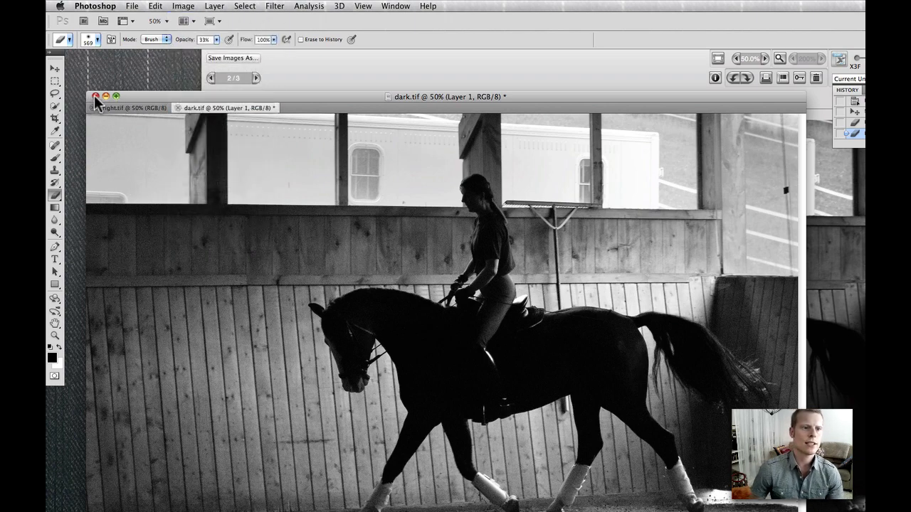
click(95, 97)
Discard dark.tif's changes and close the SDIM0639 Review window in SIGMA Photo Pro.
click(530, 215)
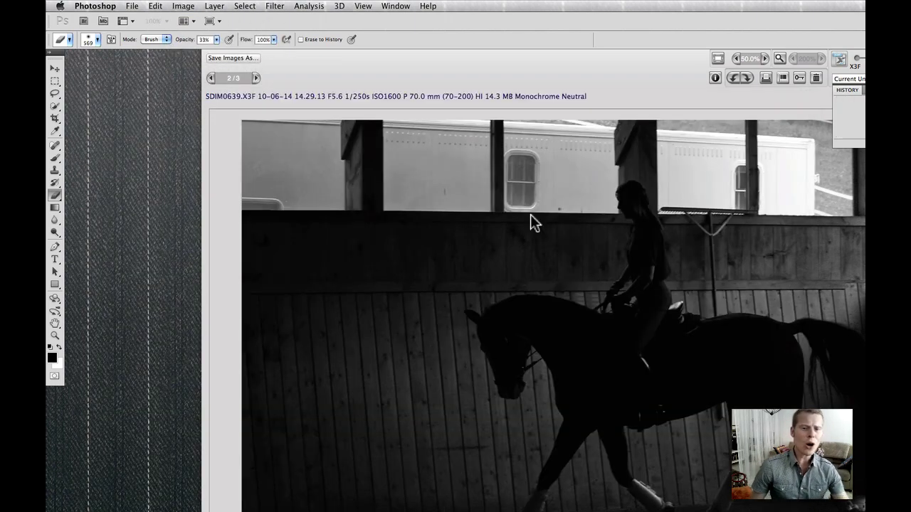
click(452, 85)
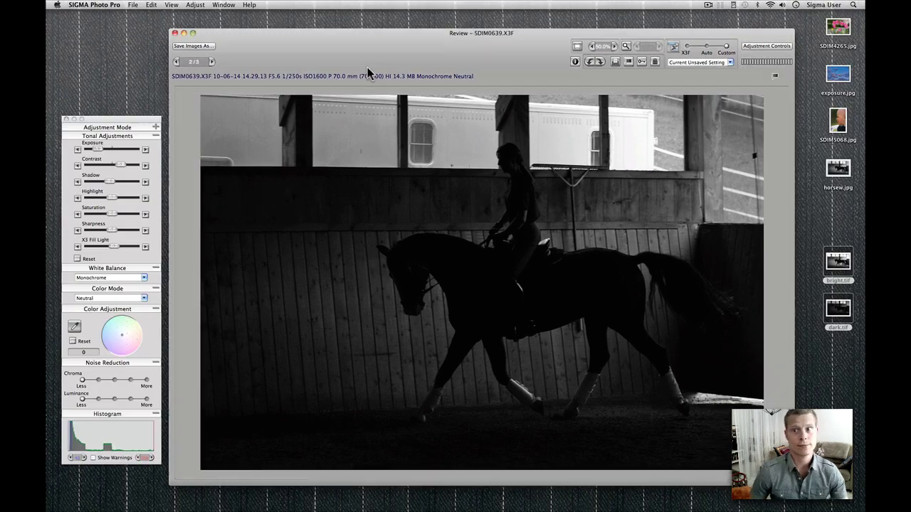
click(176, 37)
Preview horsew.jpg in Quick Look, then close the preview and deselect the file.
click(837, 169)
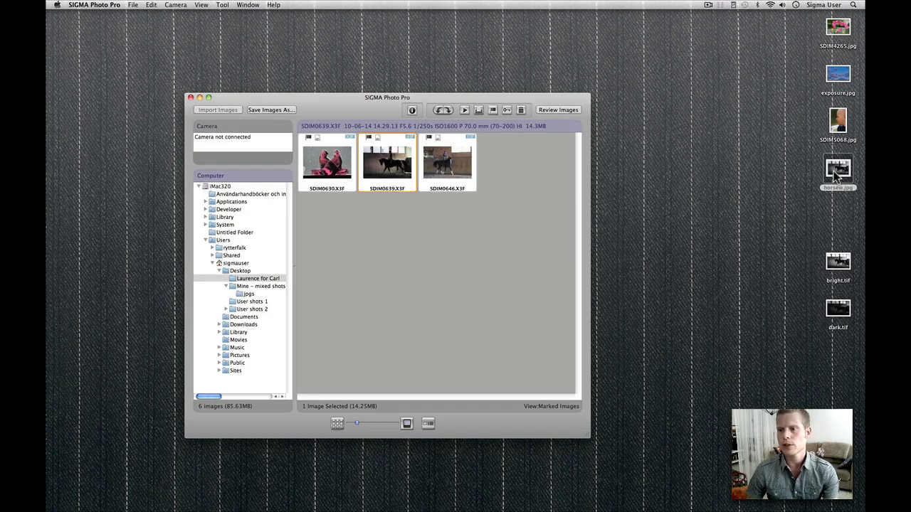
key(space)
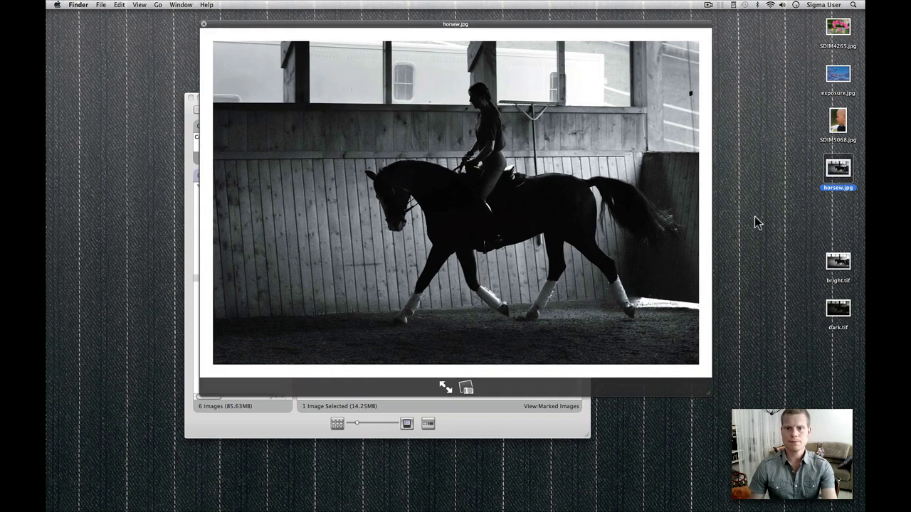
key(space)
click(802, 160)
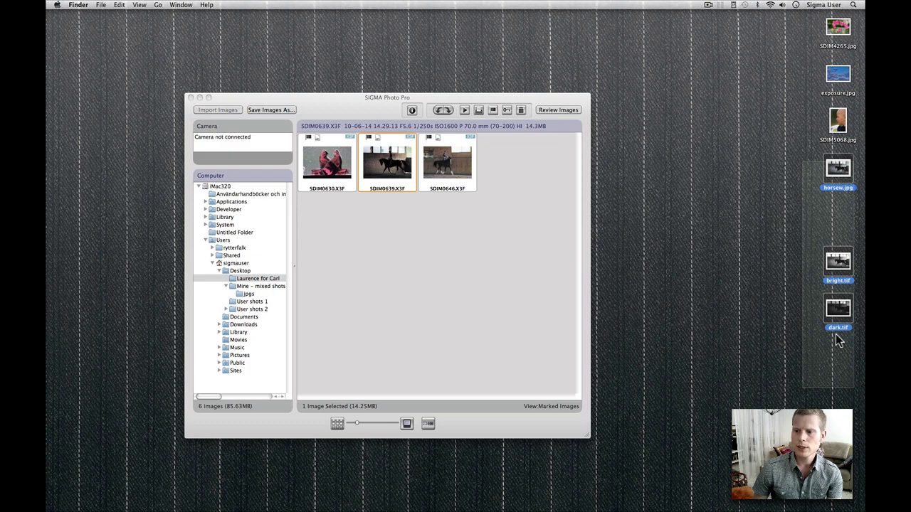
Open the third horse photo, SDIM0646.X3F, for review and reset its tonal adjustments to zero.
double_click(441, 163)
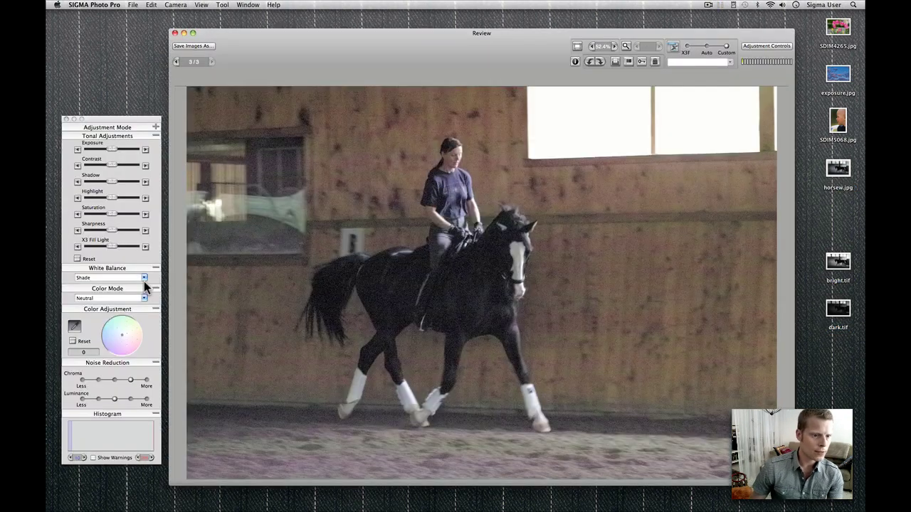
click(77, 259)
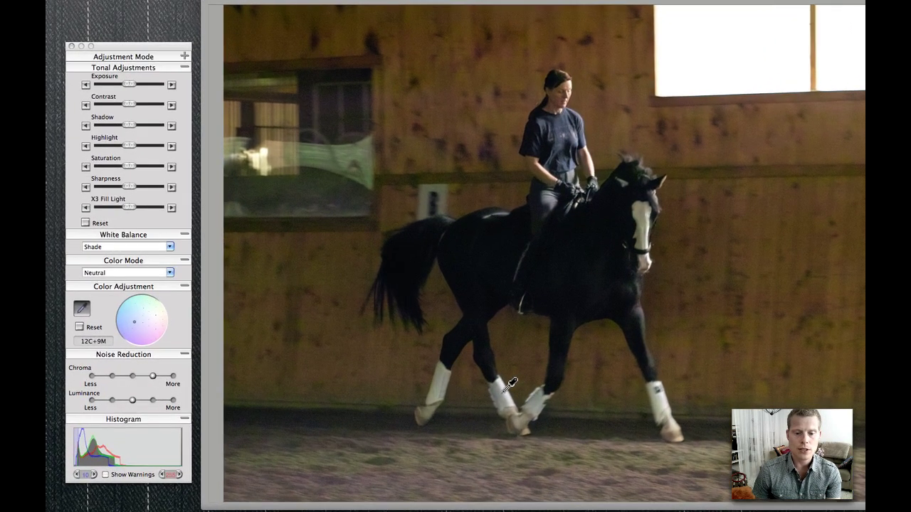
Neutralise colour by sampling the horse's white boots and blaze to 14C+14M, and raise saturation slightly.
click(414, 384)
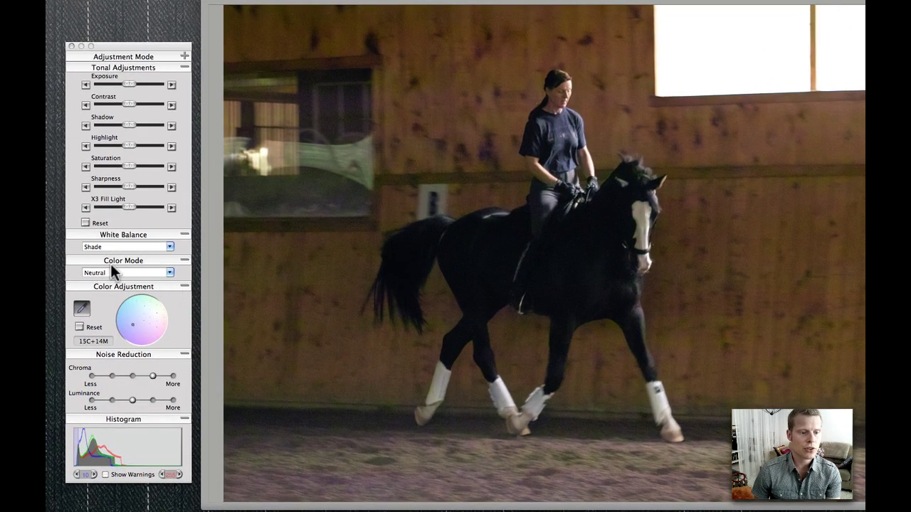
click(82, 309)
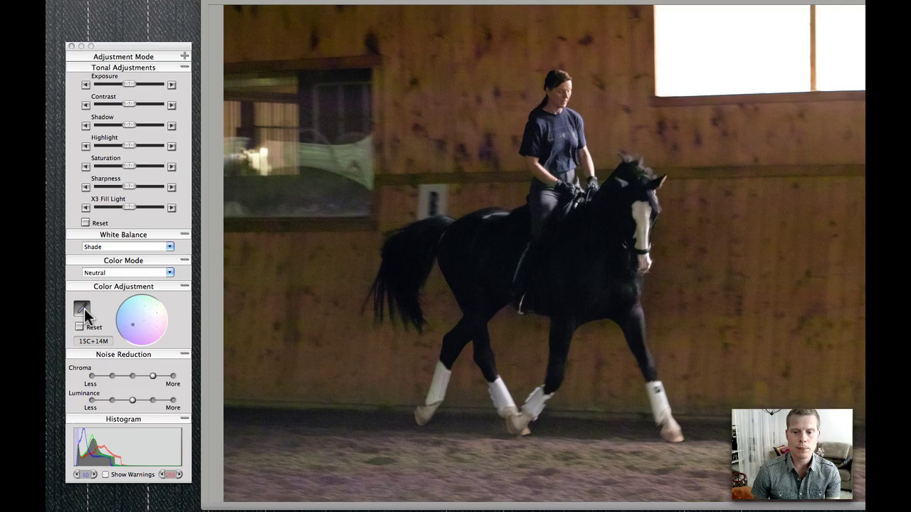
click(667, 399)
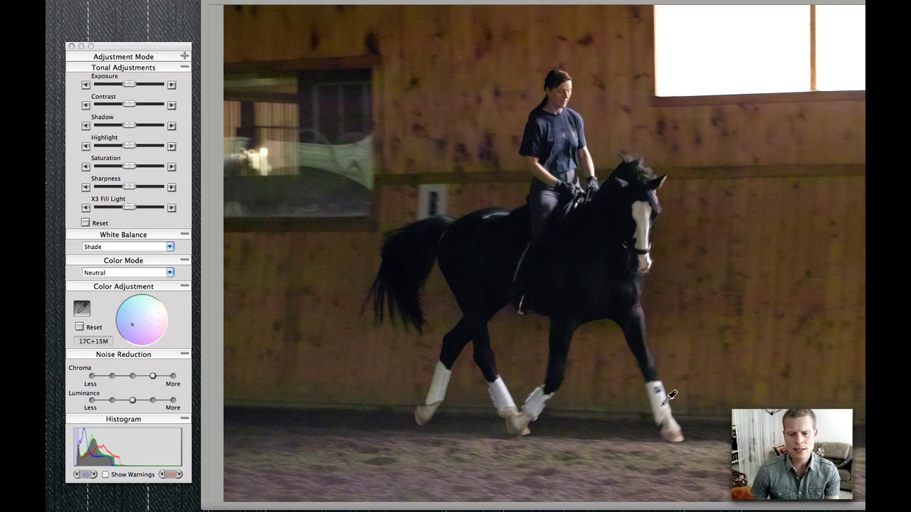
click(504, 387)
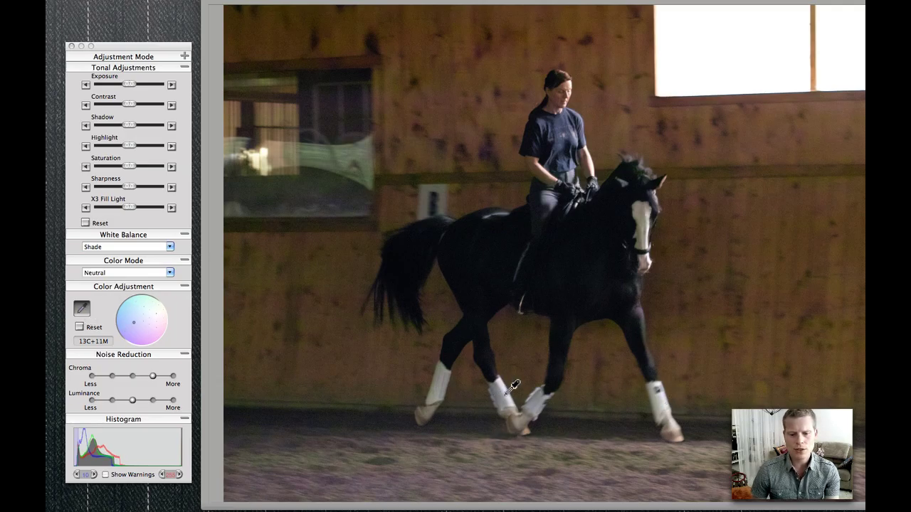
click(651, 212)
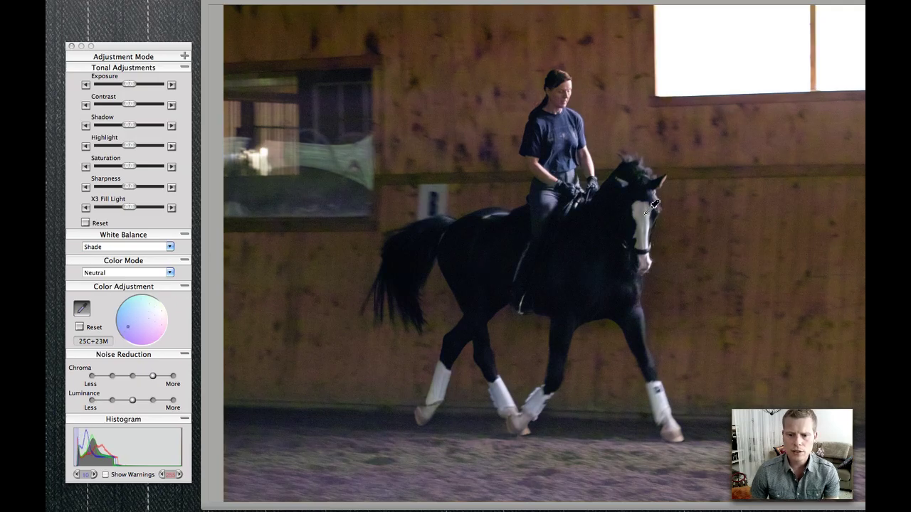
click(511, 383)
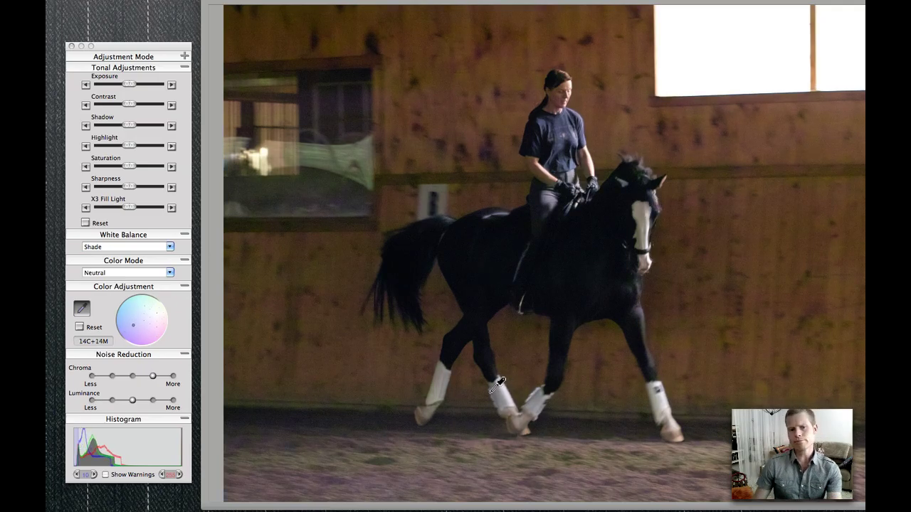
drag(132, 166, 130, 170)
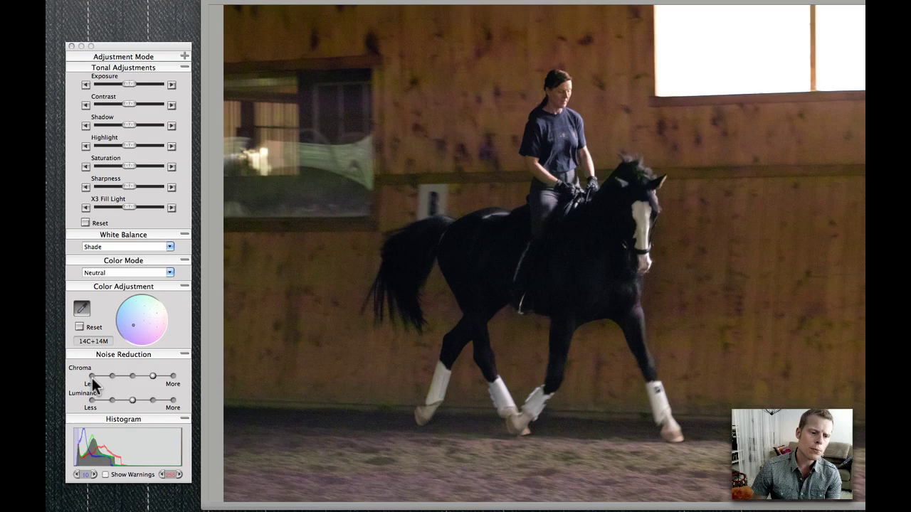
Set chroma noise reduction to More, its maximum, and add a little X3 Fill Light.
click(111, 381)
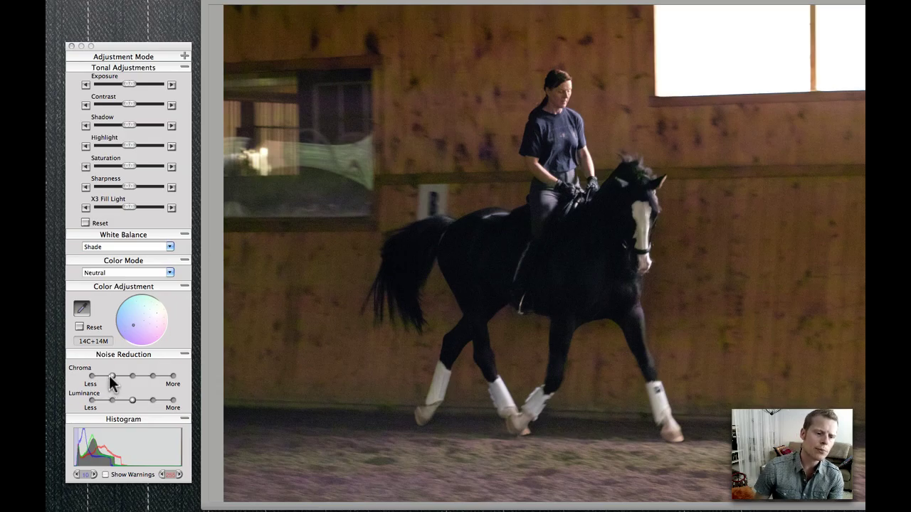
click(152, 377)
click(169, 377)
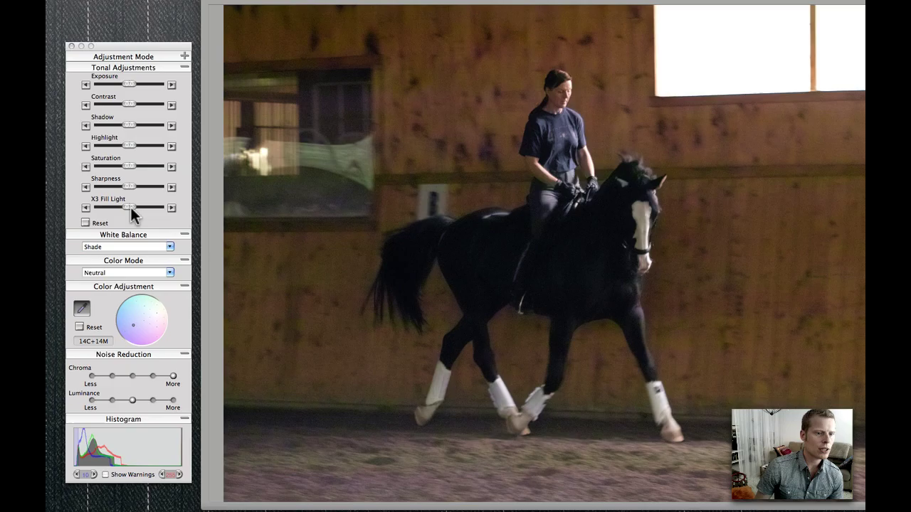
drag(132, 207, 137, 208)
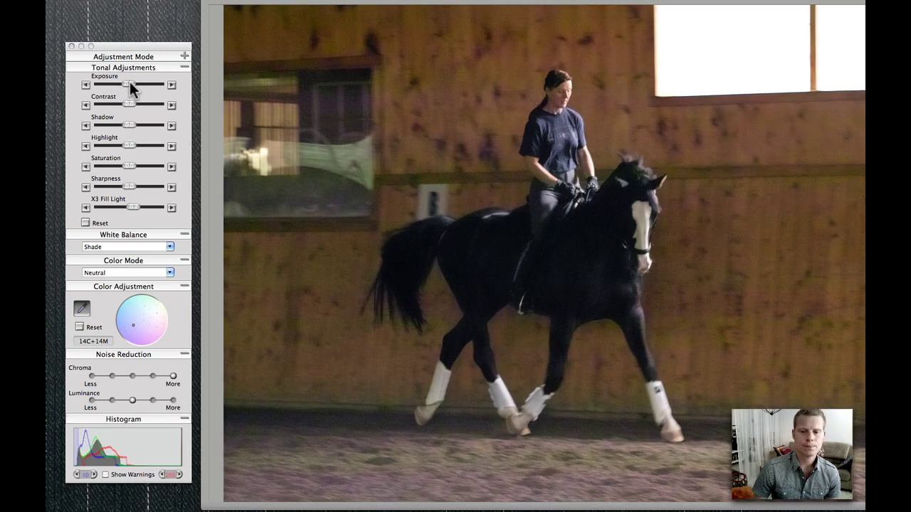
Shift the colour correction to 11C+12M and drop saturation to -2.0 for a grey image.
drag(133, 208, 130, 210)
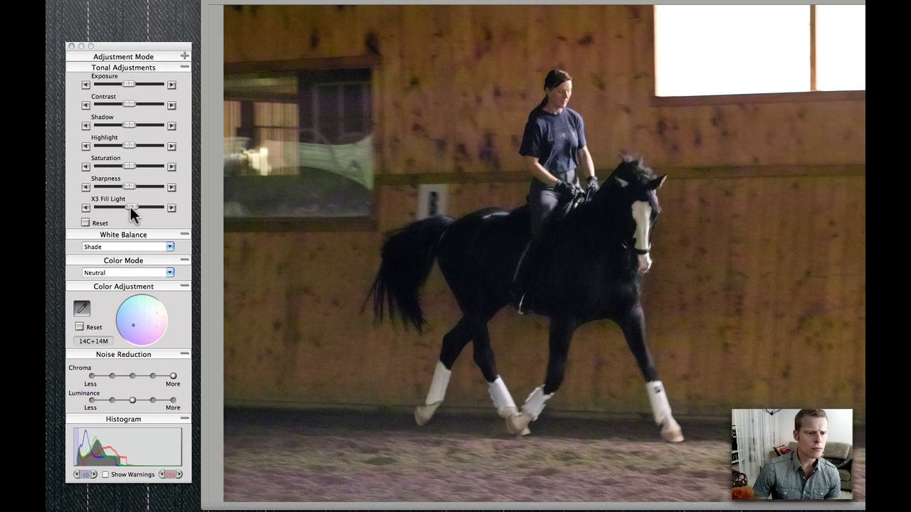
click(136, 325)
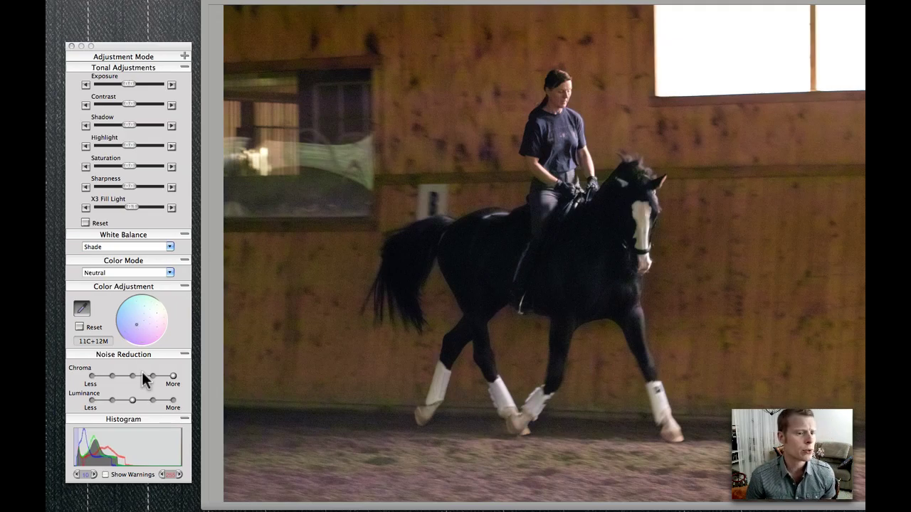
drag(124, 165, 116, 166)
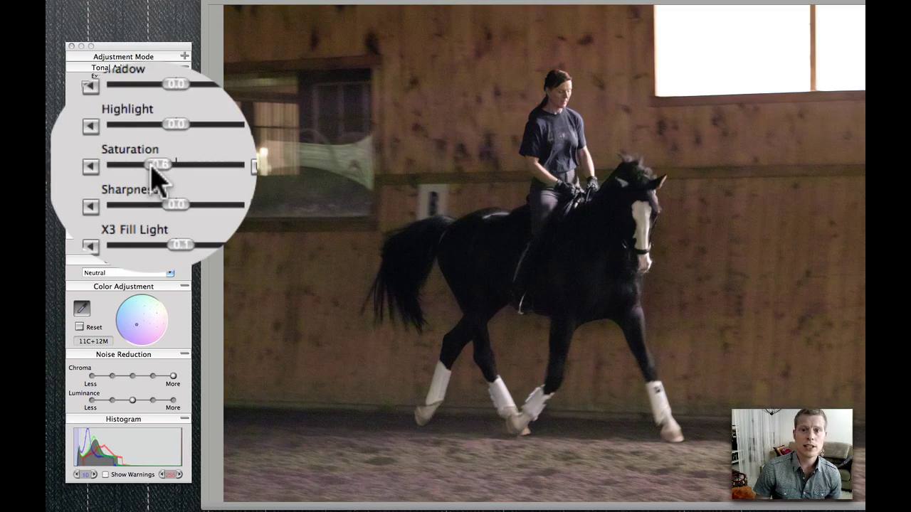
drag(116, 166, 101, 167)
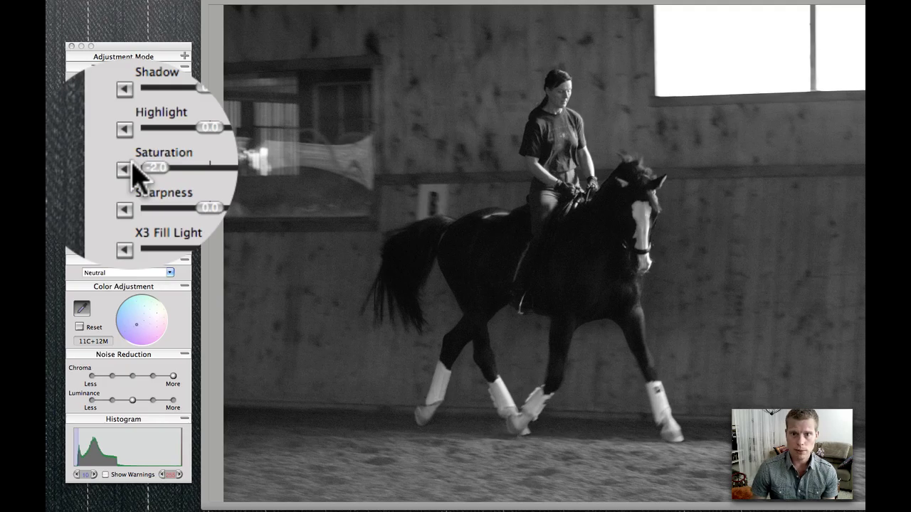
Raise the horse photo's contrast and give the monochrome image a warm 12M+92Y tone.
click(149, 337)
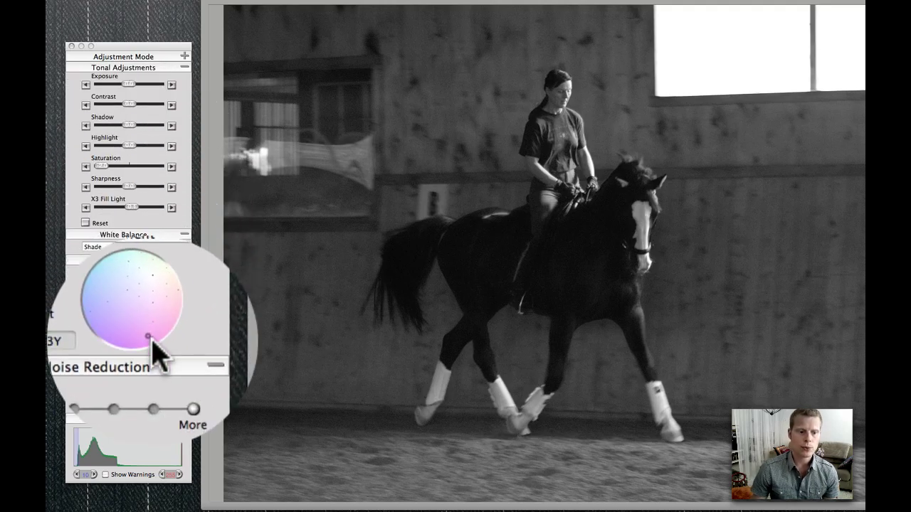
click(152, 334)
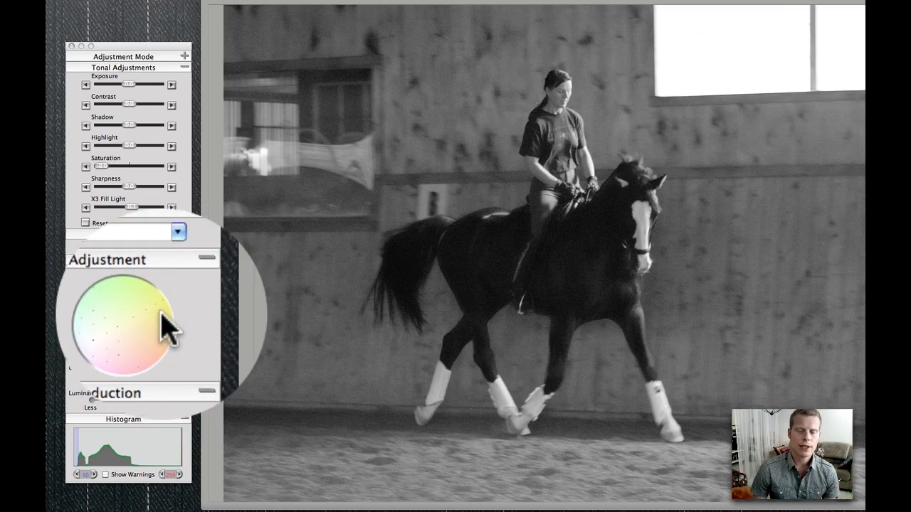
drag(130, 105, 140, 104)
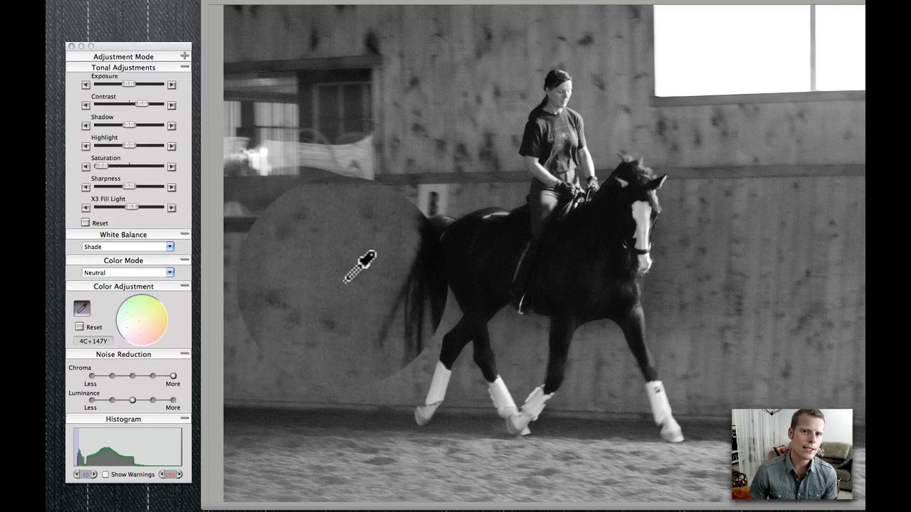
click(152, 304)
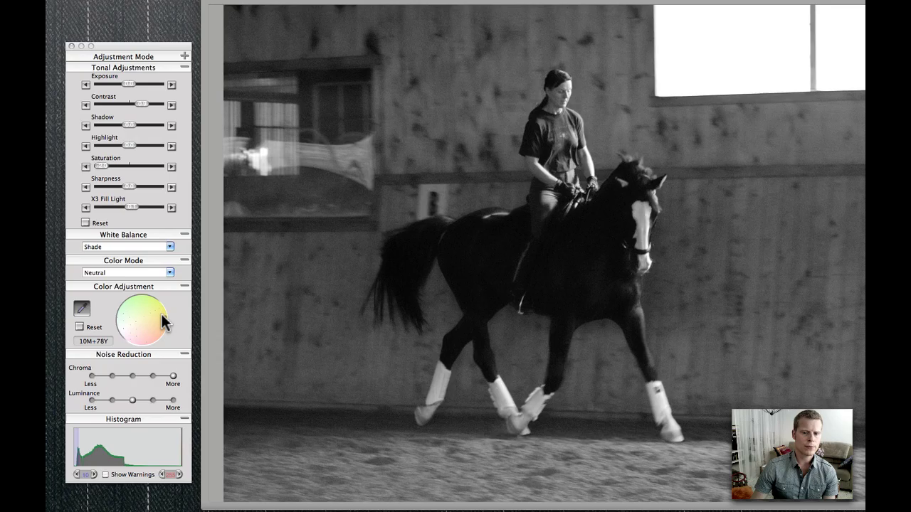
click(162, 314)
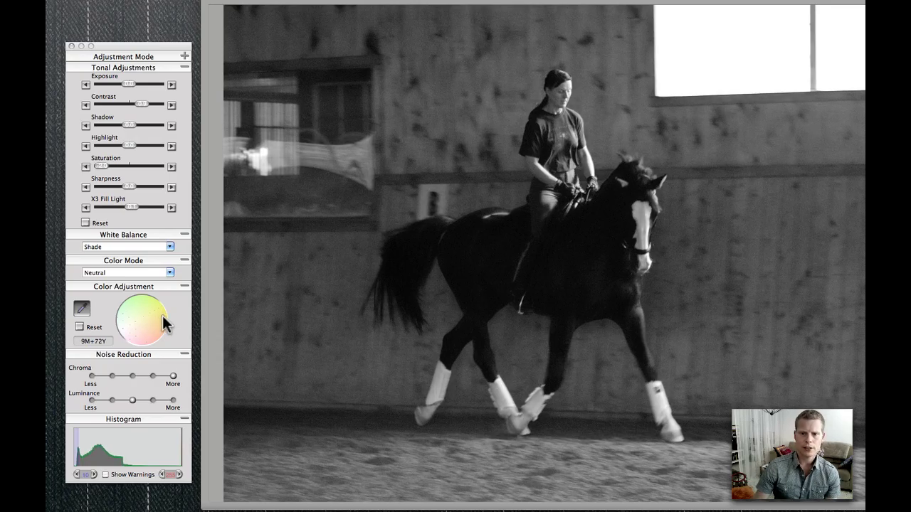
click(165, 316)
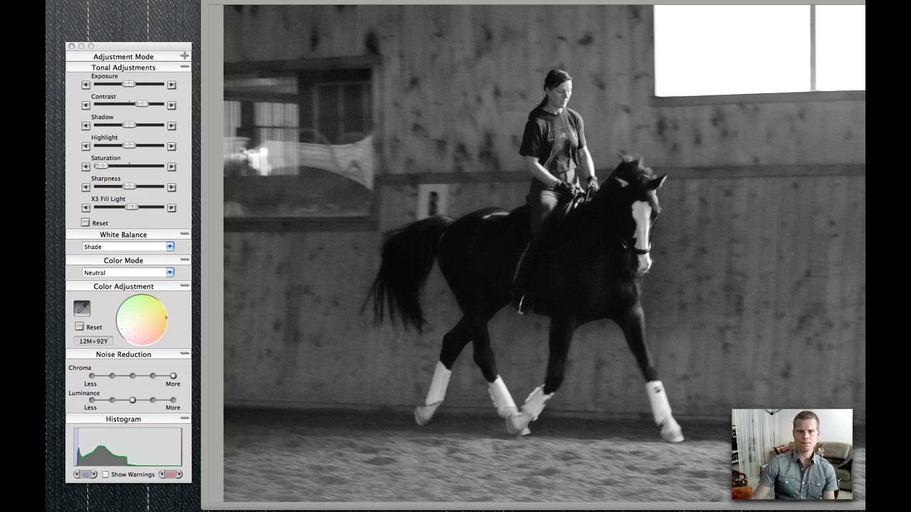
Save the horse photo's settings into its X3F file, close it, and open SDIM0630 for review.
key(super+w)
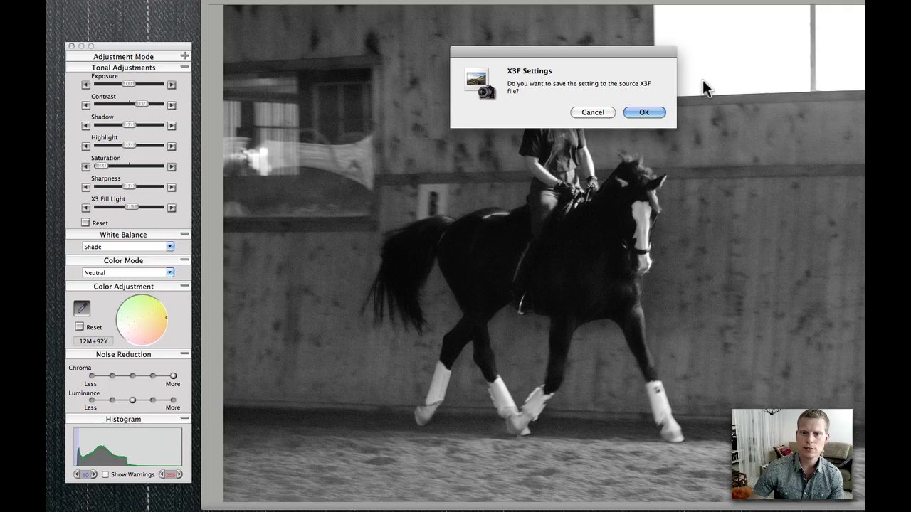
click(642, 112)
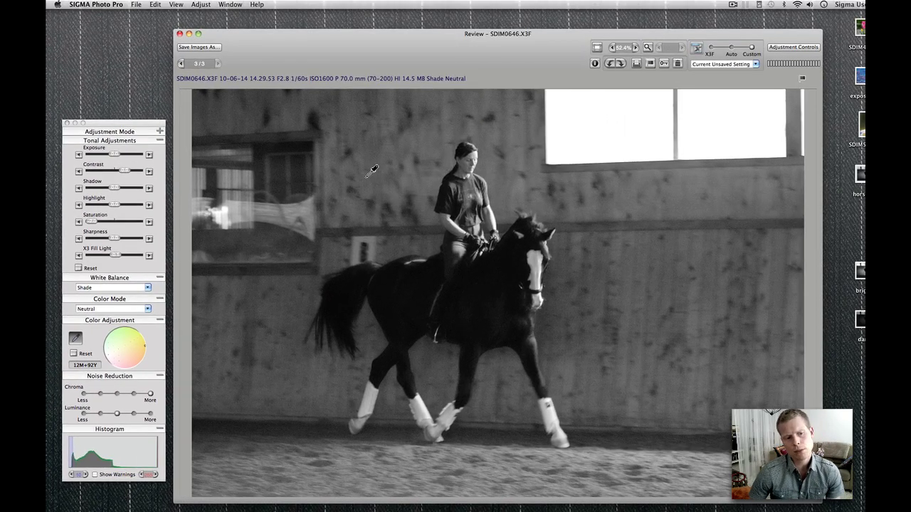
click(179, 34)
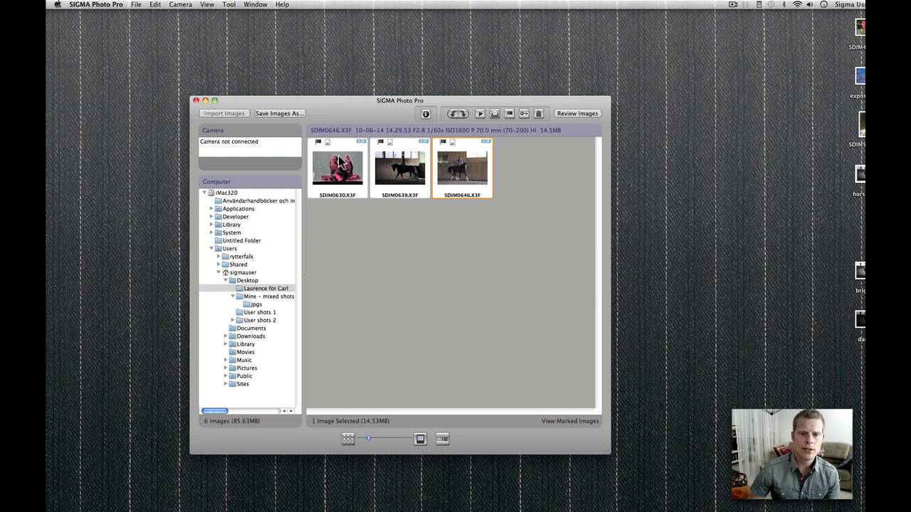
double_click(340, 161)
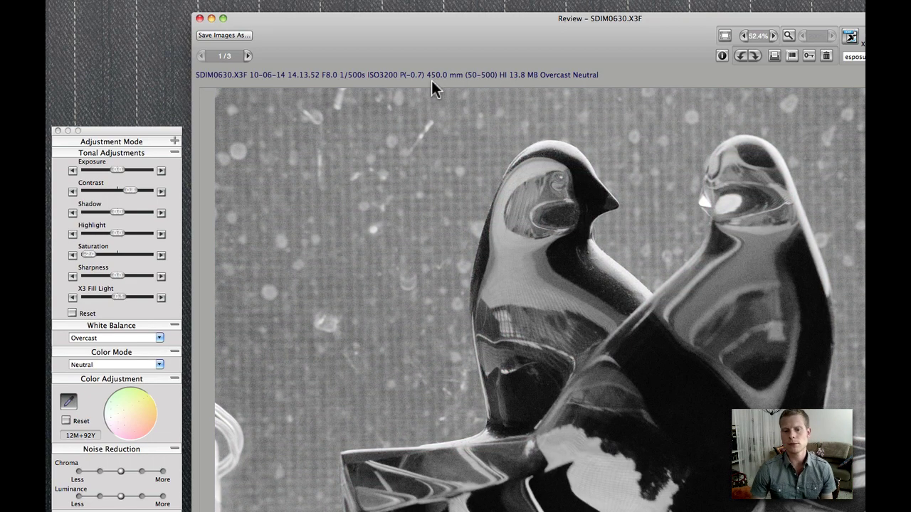
Restore normal saturation and default contrast, reset Color Adjustment to 0, and set White Balance to Shade.
click(116, 254)
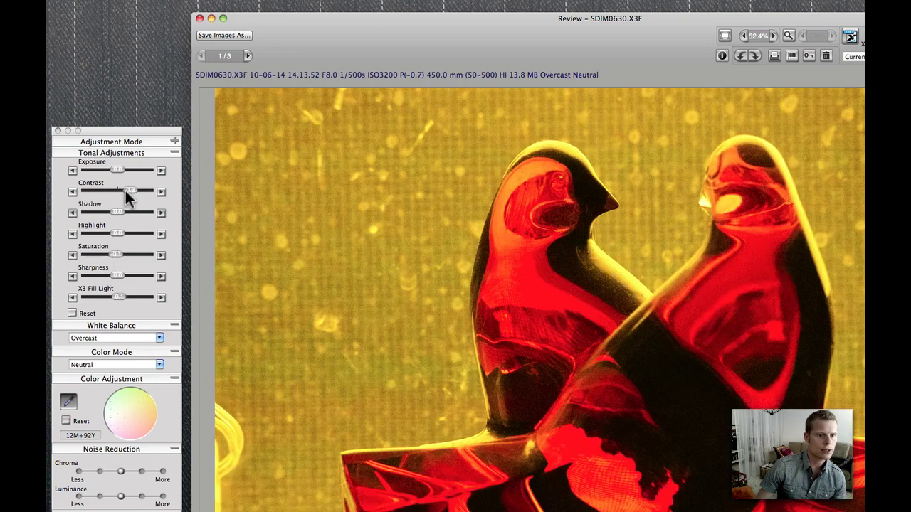
drag(126, 198, 118, 195)
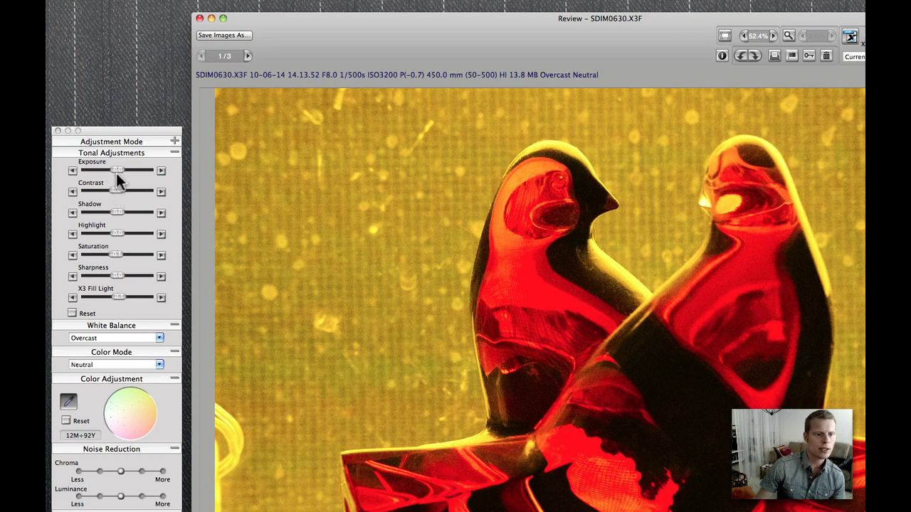
click(65, 420)
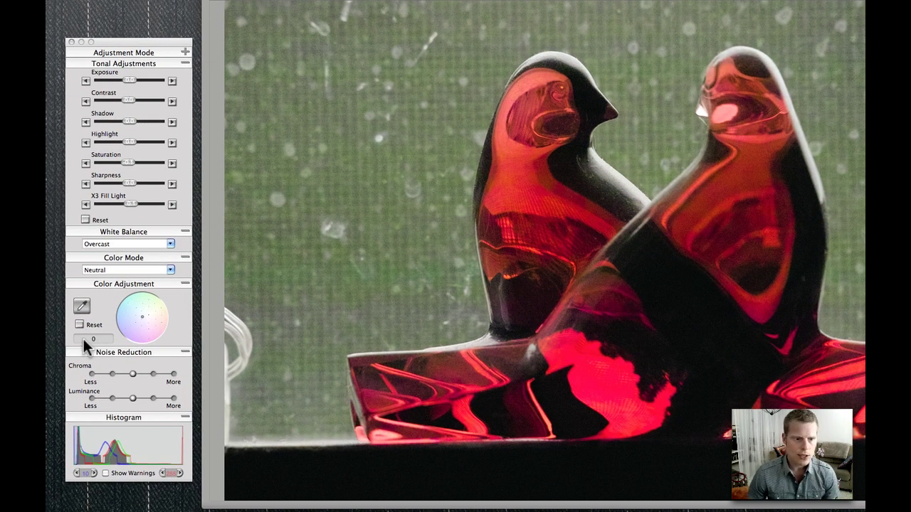
click(170, 246)
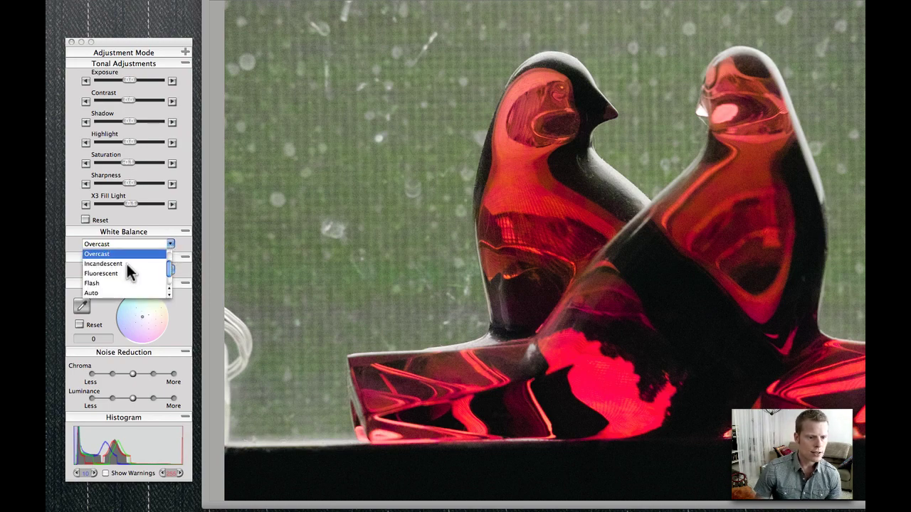
scroll(125, 270, up, 2)
click(96, 265)
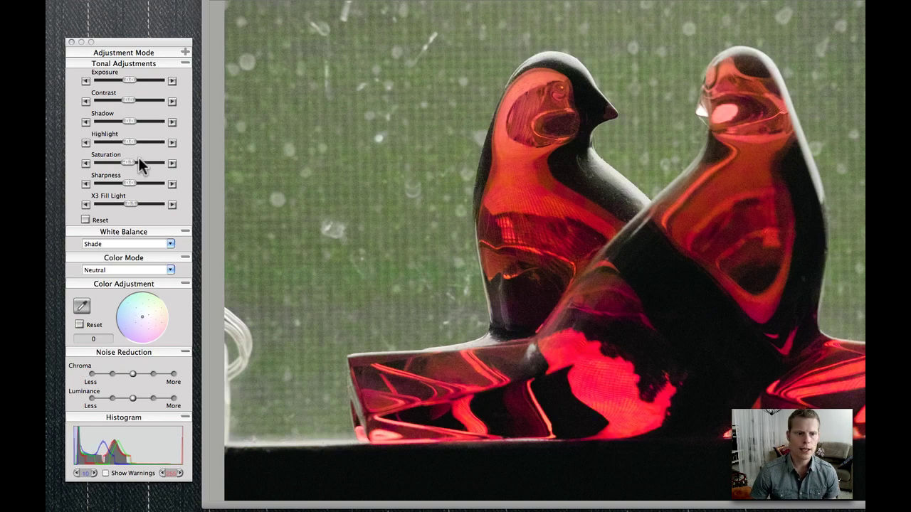
Brighten the birds photo's exposure and warm its colour to 7M+8Y.
scroll(570, 203, up, 2)
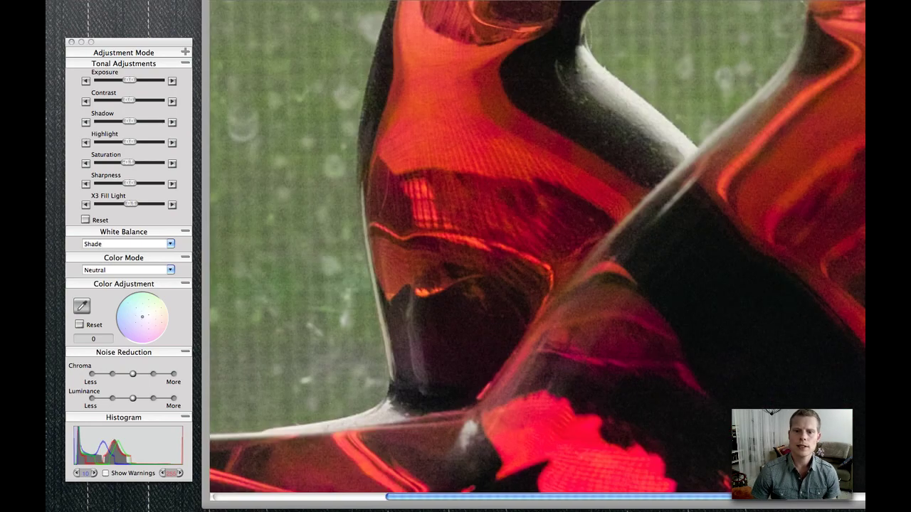
scroll(562, 204, up, 3)
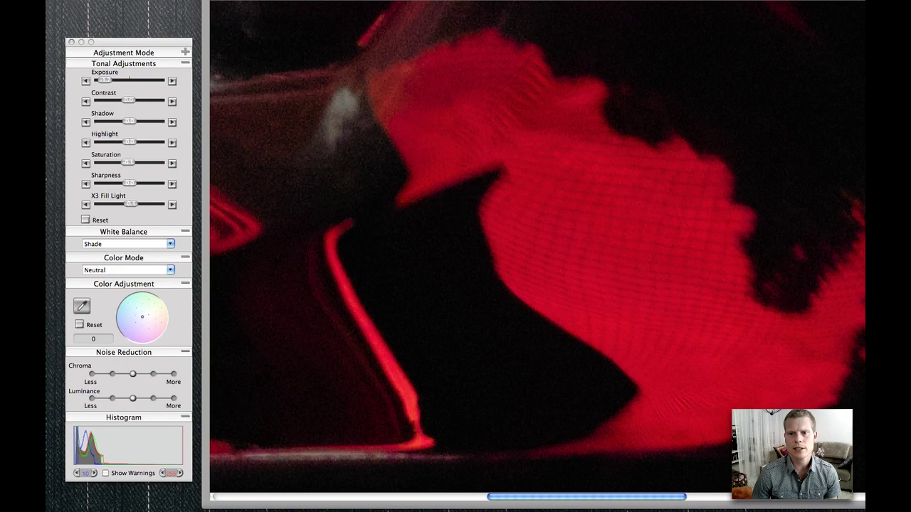
key(super+0)
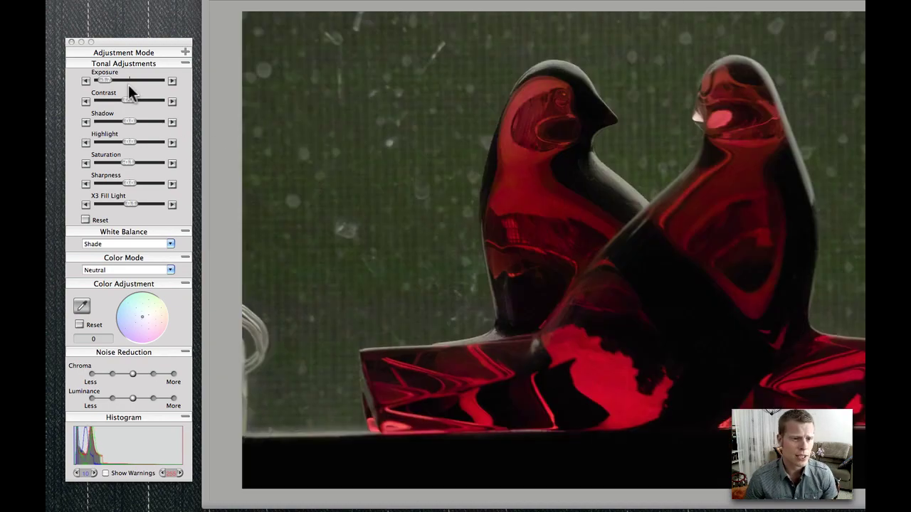
drag(105, 80, 123, 83)
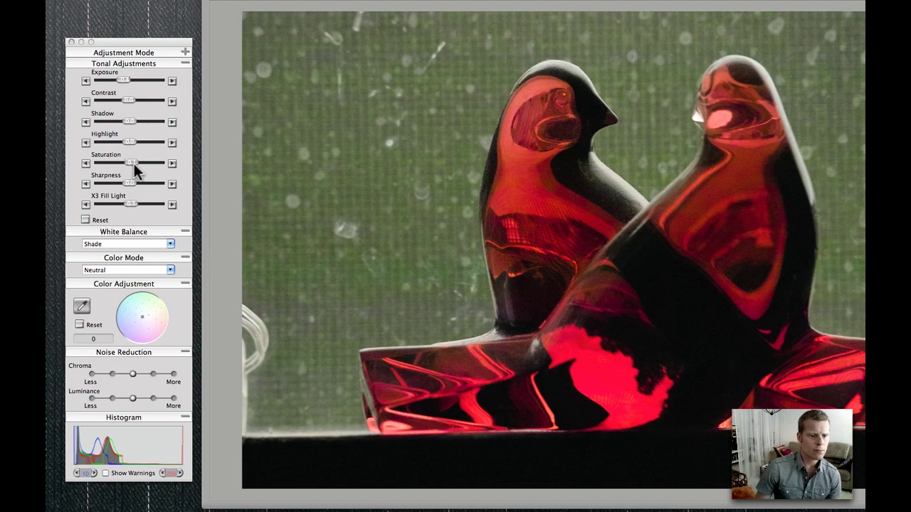
drag(153, 316, 152, 323)
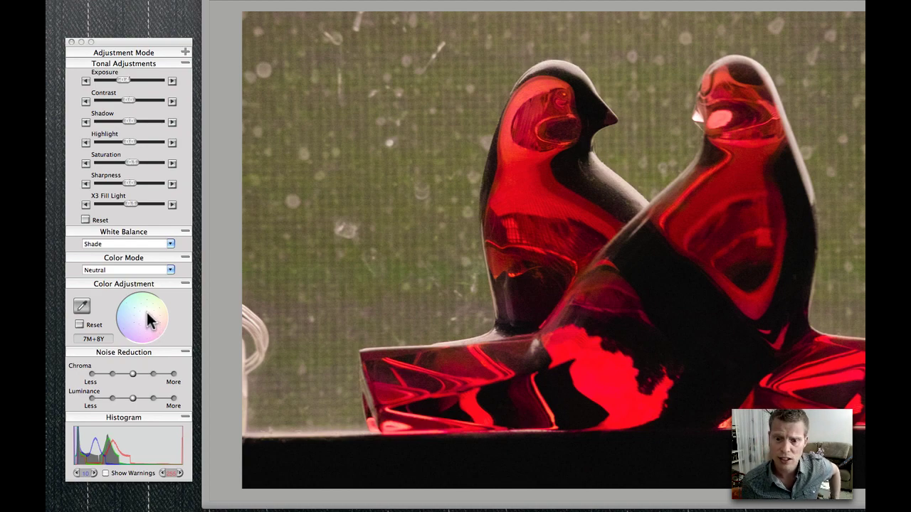
Sample a neutral spot for 7C+8M, max out chroma noise reduction, and lower luminance reduction one step.
click(82, 305)
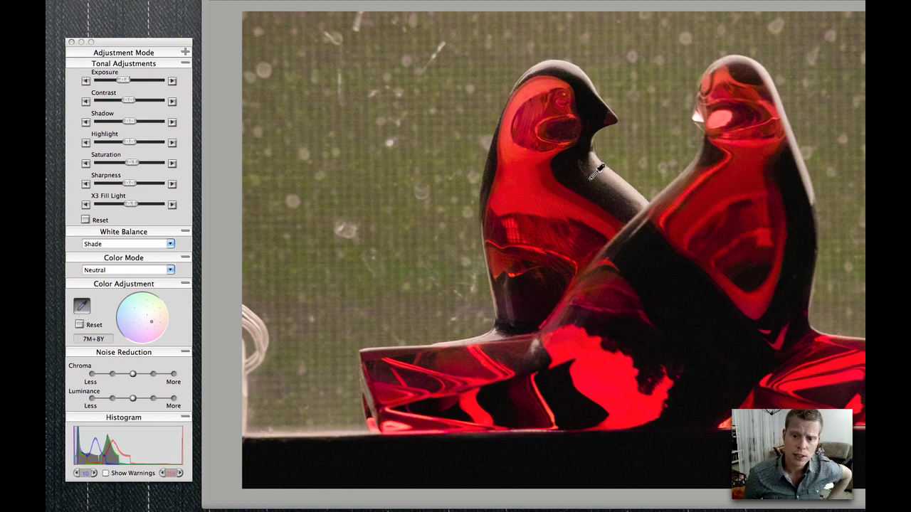
click(617, 170)
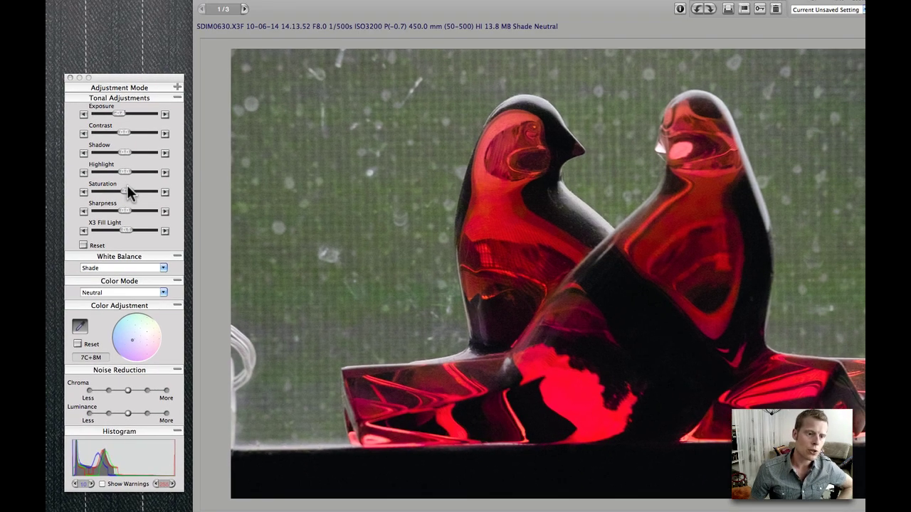
click(165, 391)
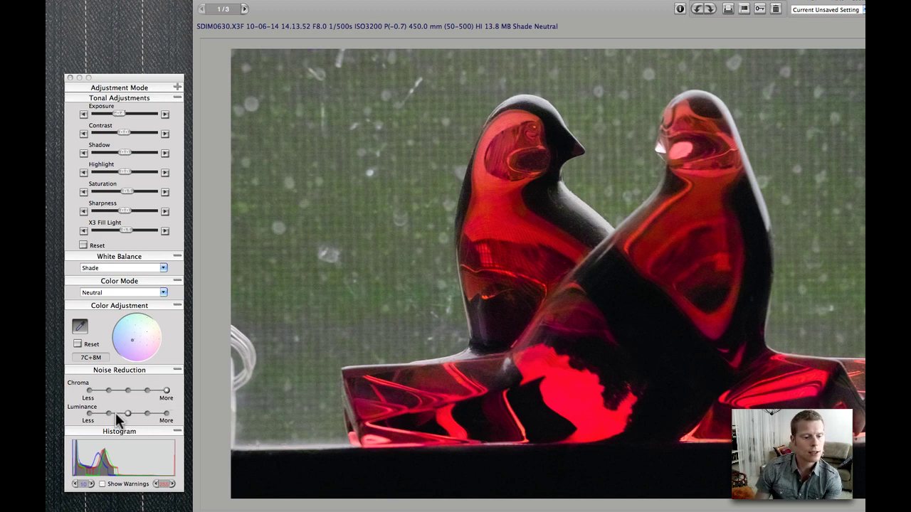
drag(119, 415, 114, 415)
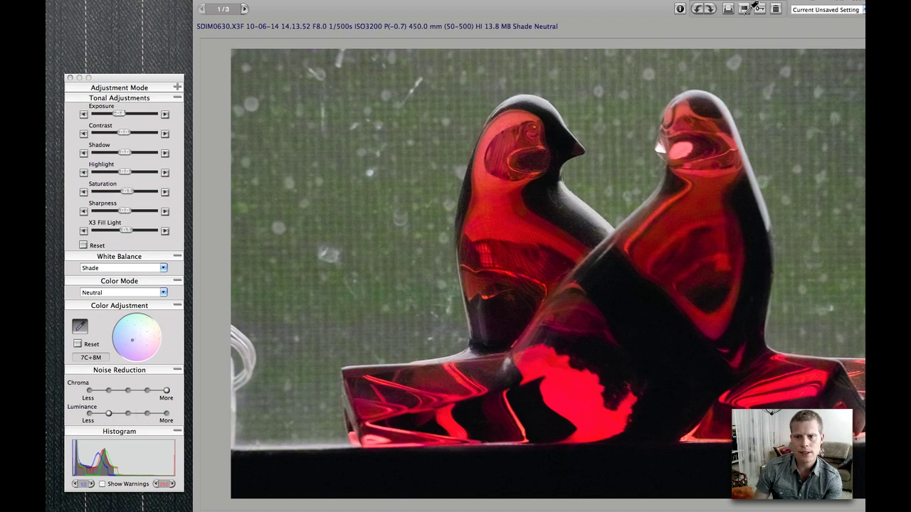
Resample the birds photo's white balance until 6C+6M, then close the Review window.
click(728, 6)
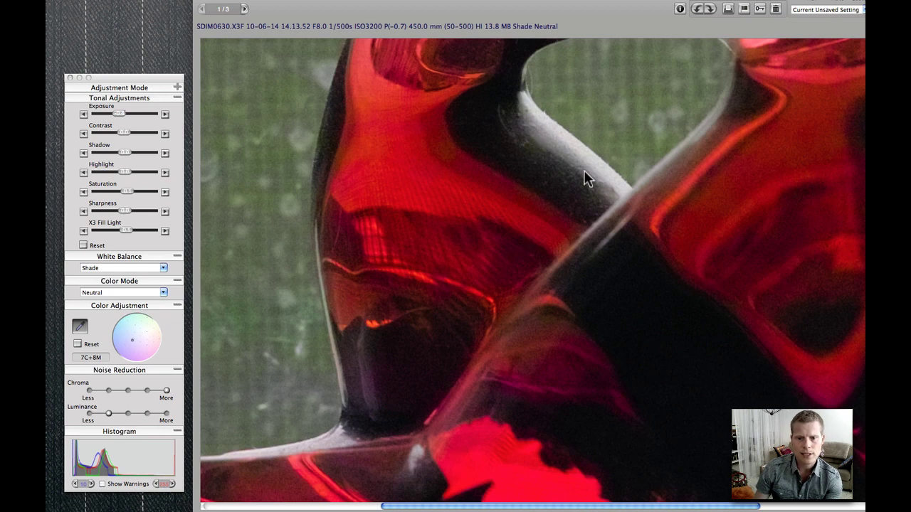
click(534, 208)
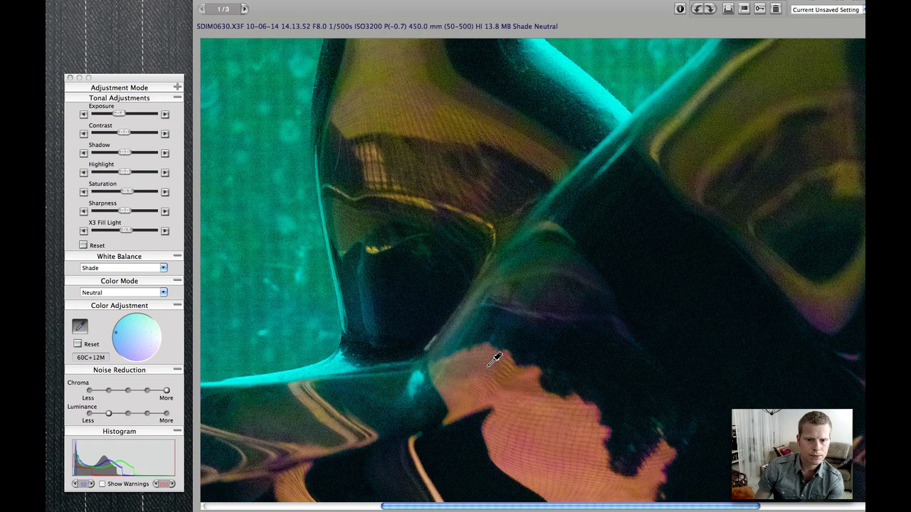
click(145, 341)
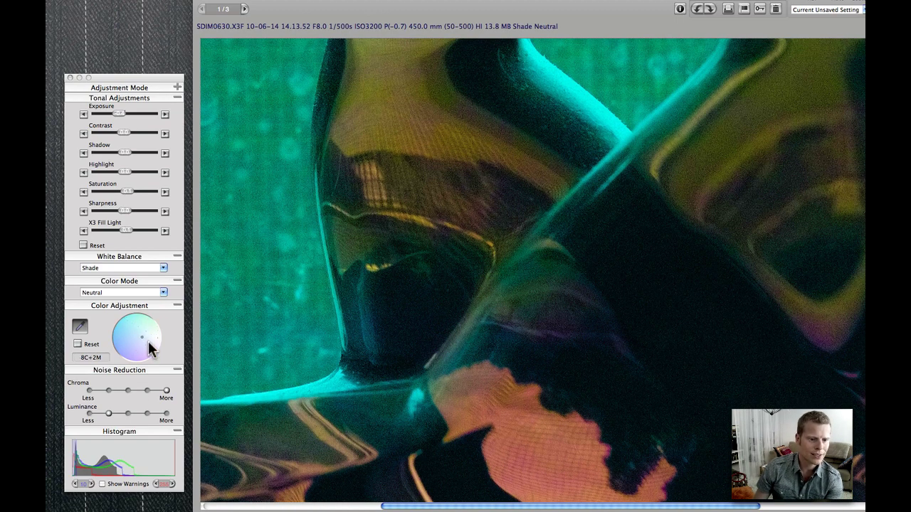
click(554, 81)
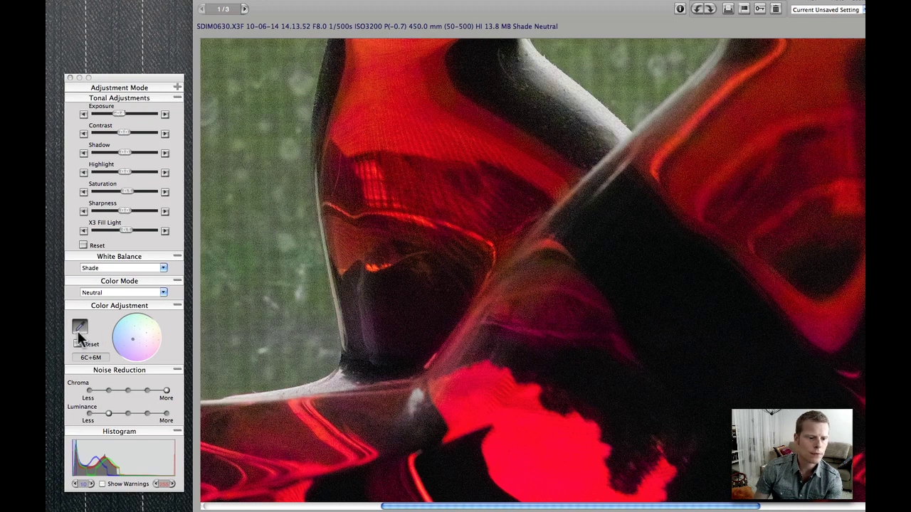
scroll(523, 220, up, 3)
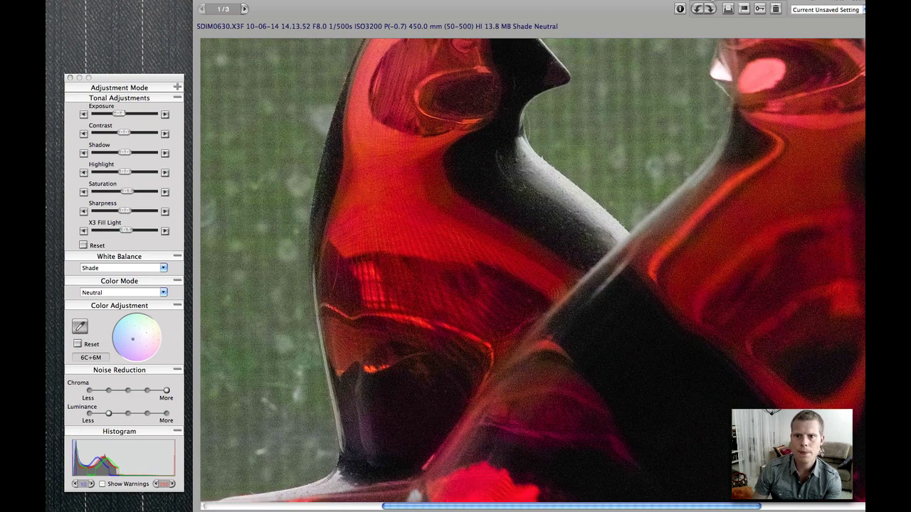
click(728, 10)
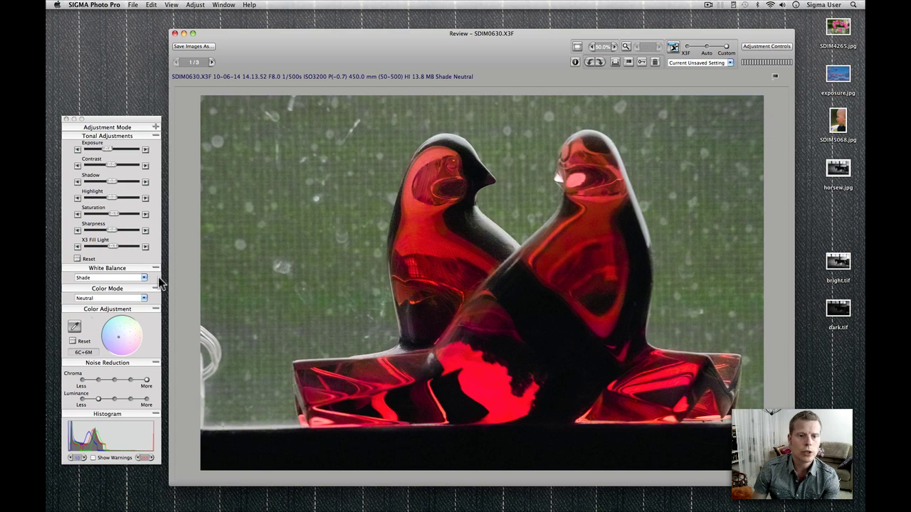
click(175, 34)
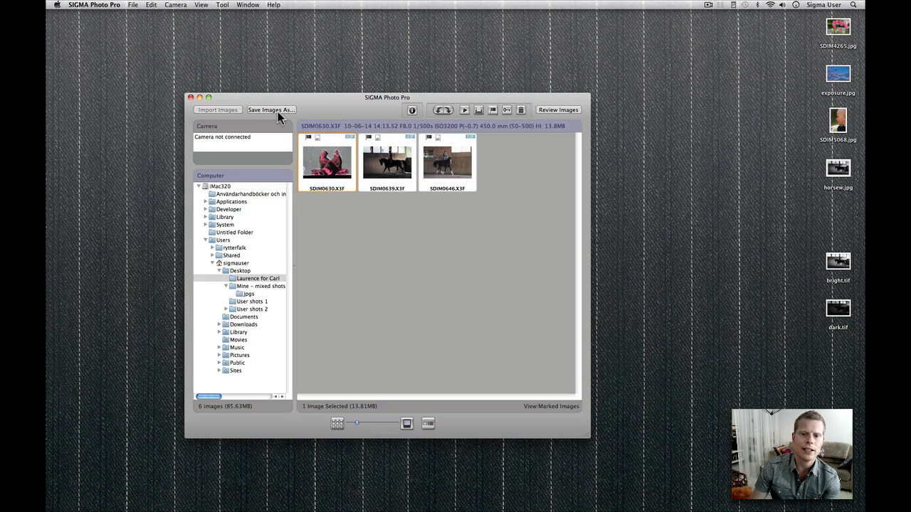